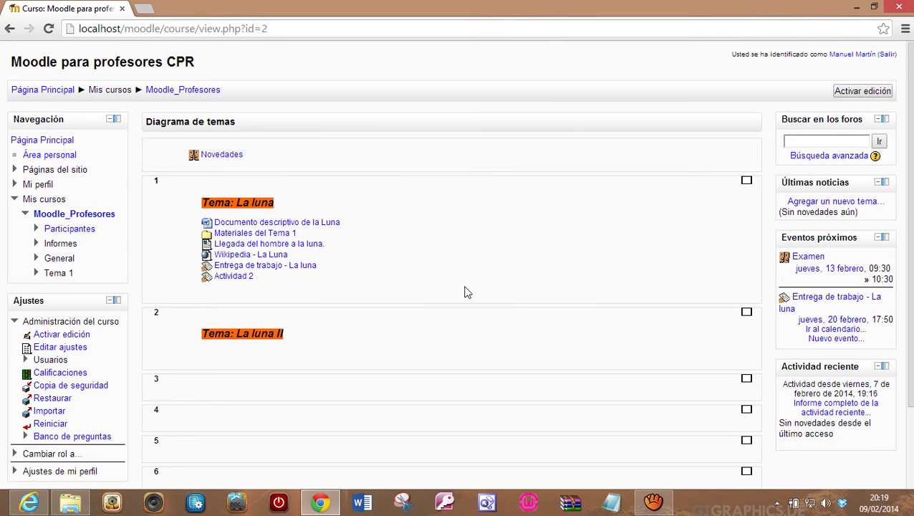
Turn on course editing and add a Cuestionario activity to topic 1, "Tema: La luna".
left_click_drag(908, 222, 909, 197)
left_click(869, 93)
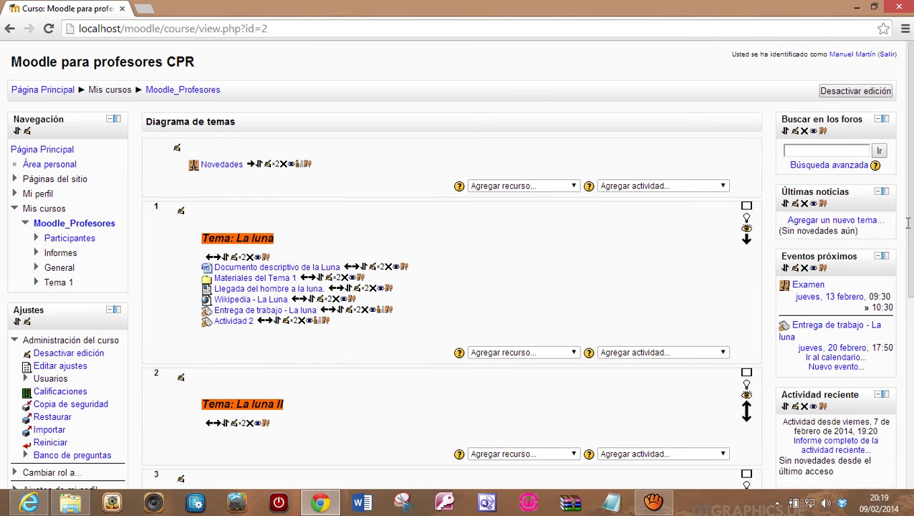
scroll(906, 222, "down", 3)
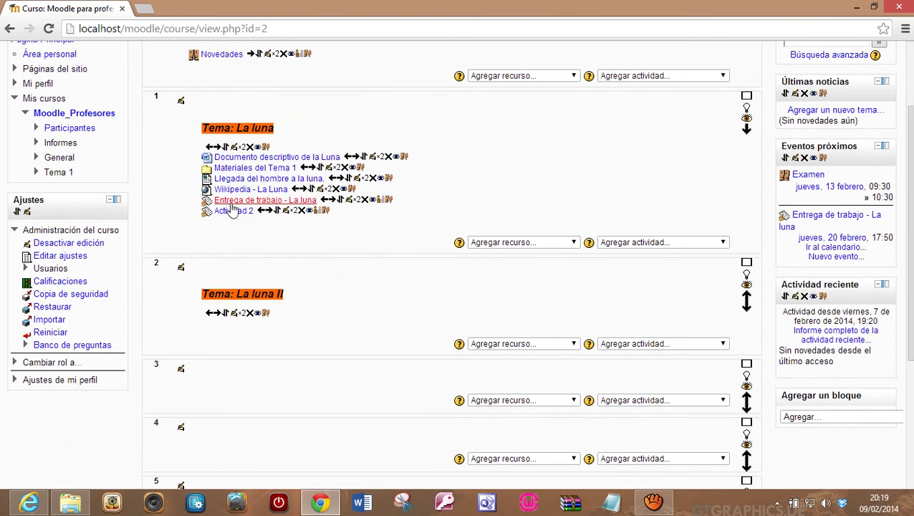
left_click(722, 244)
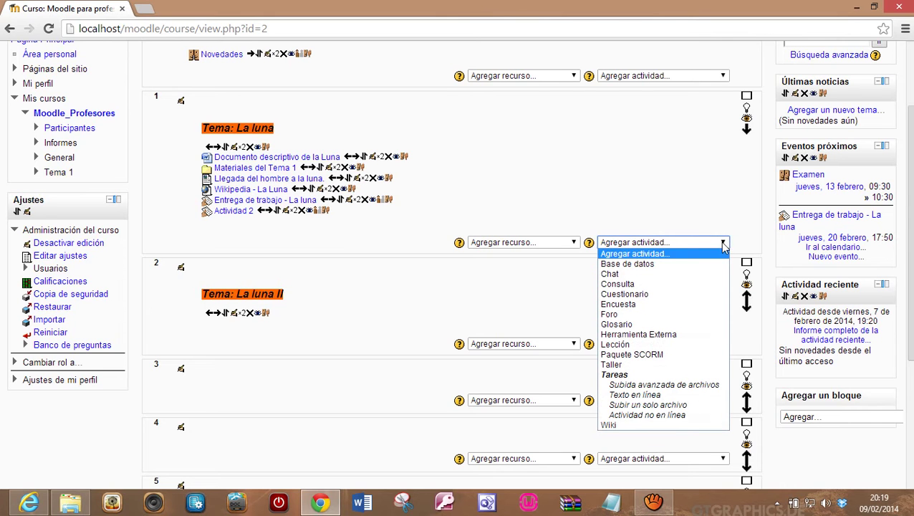
left_click(667, 295)
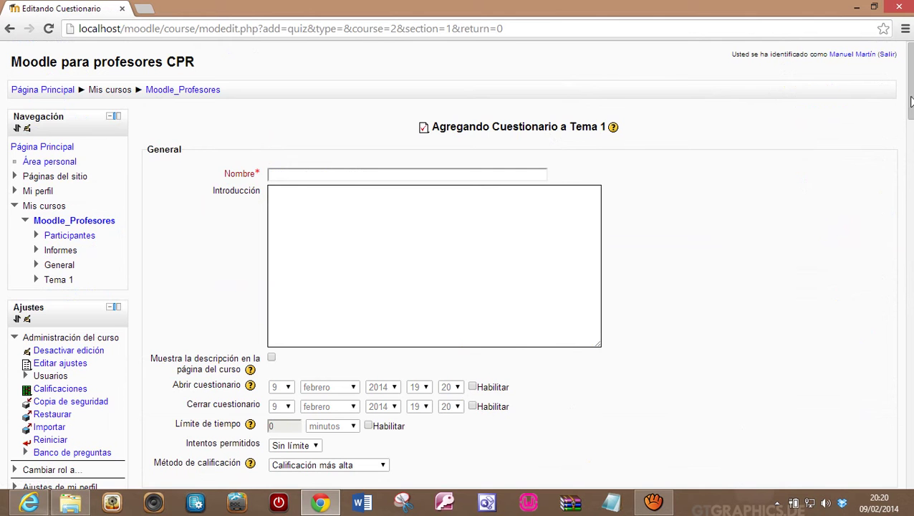
Name the quiz "Examen" and enter "Examen 1ª Evaluación" as its introduction.
scroll(907, 106, "down", 1)
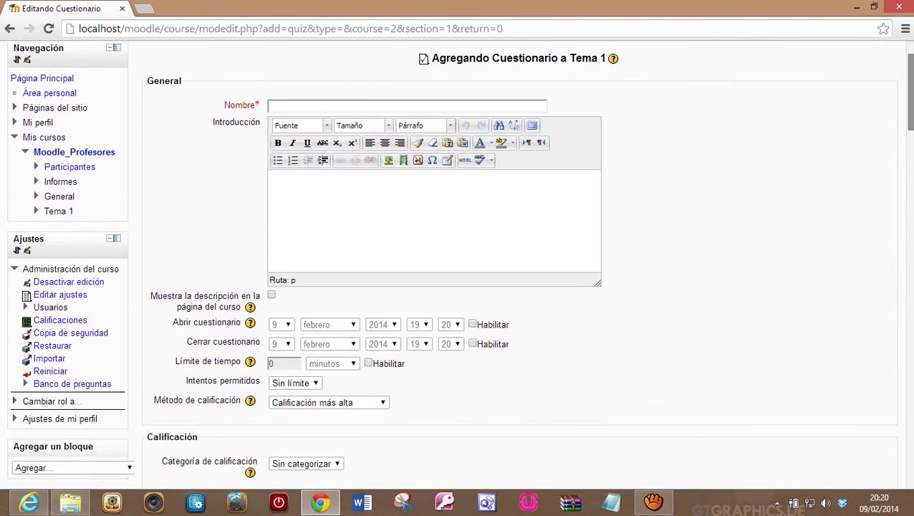
left_click_drag(910, 106, 910, 94)
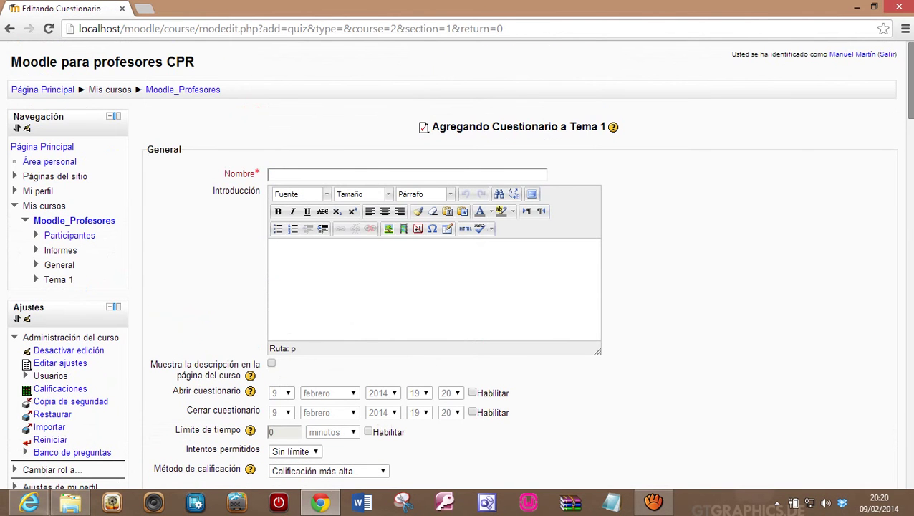
left_click(437, 175)
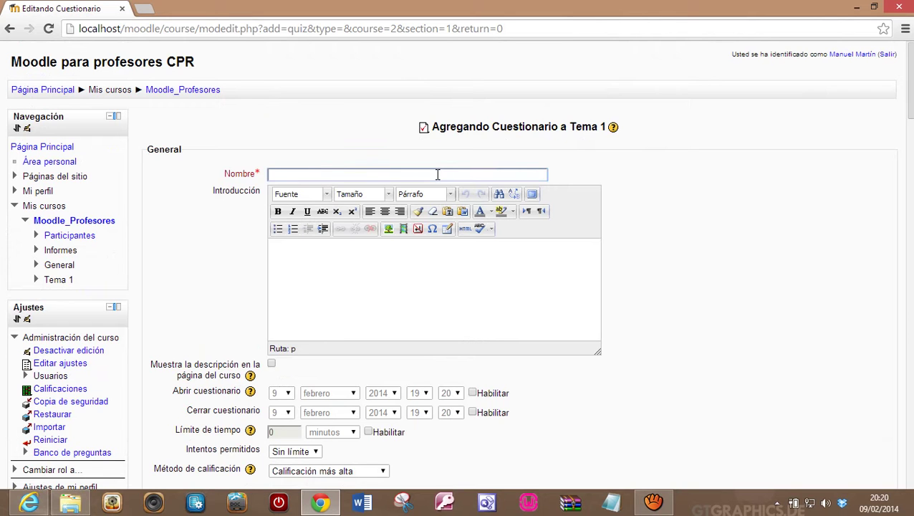
type("Examen")
left_click(351, 259)
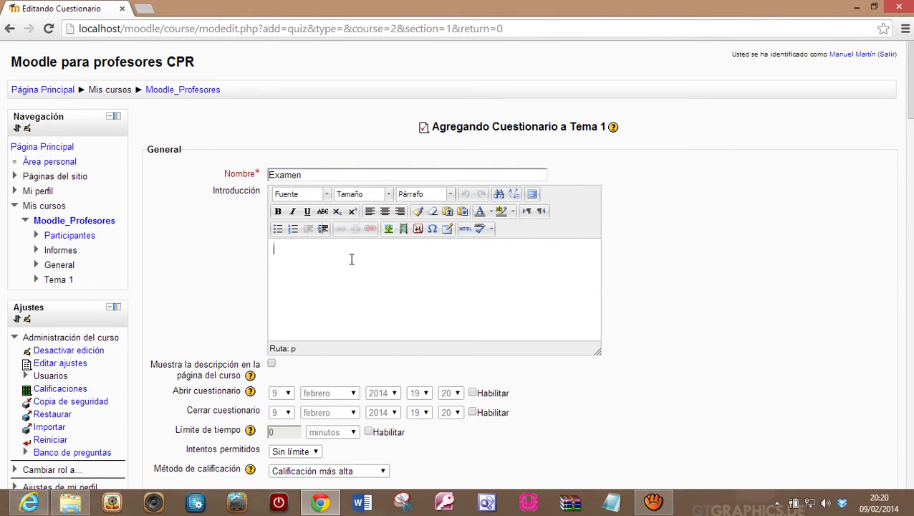
type("Examen 1ª Evaluación")
Enable the quiz's opening and closing dates, and set the closing date to 11 febrero 2014.
scroll(351, 259, "down", 2)
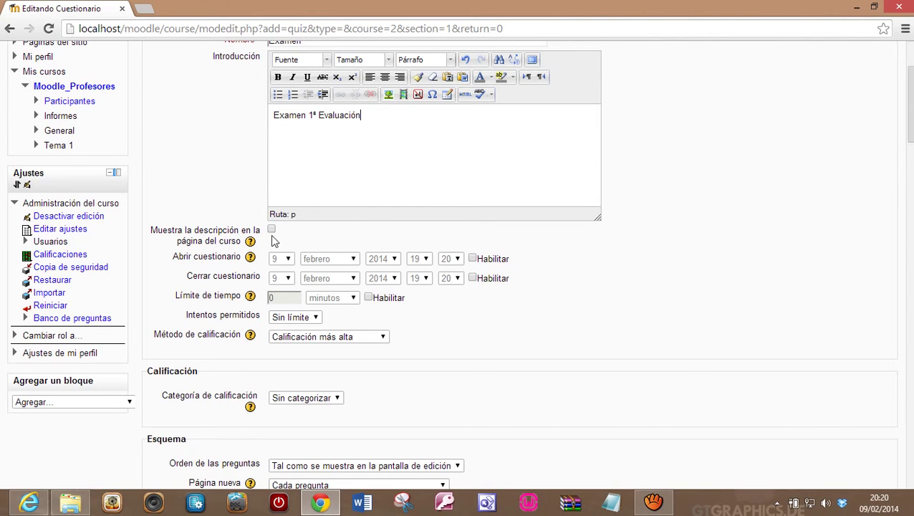
scroll(333, 230, "down", 1)
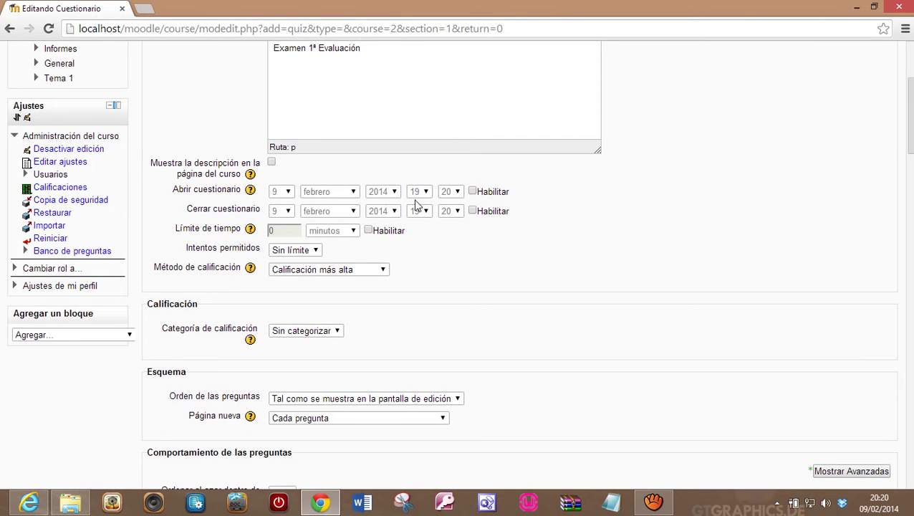
left_click(473, 192)
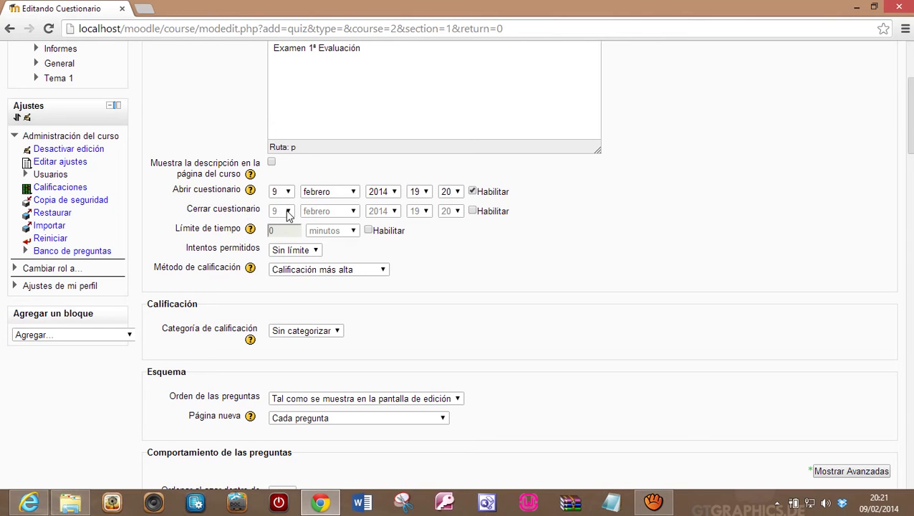
left_click(472, 212)
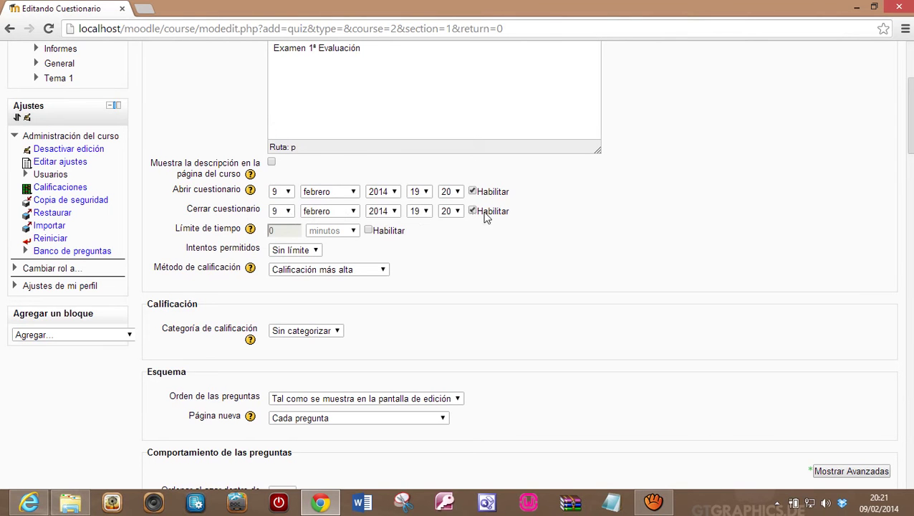
left_click(289, 211)
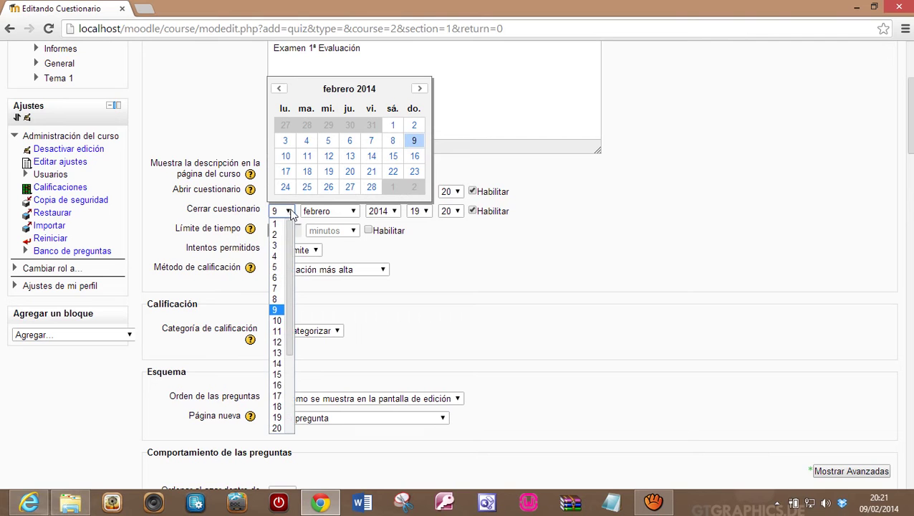
left_click(315, 160)
left_click(307, 156)
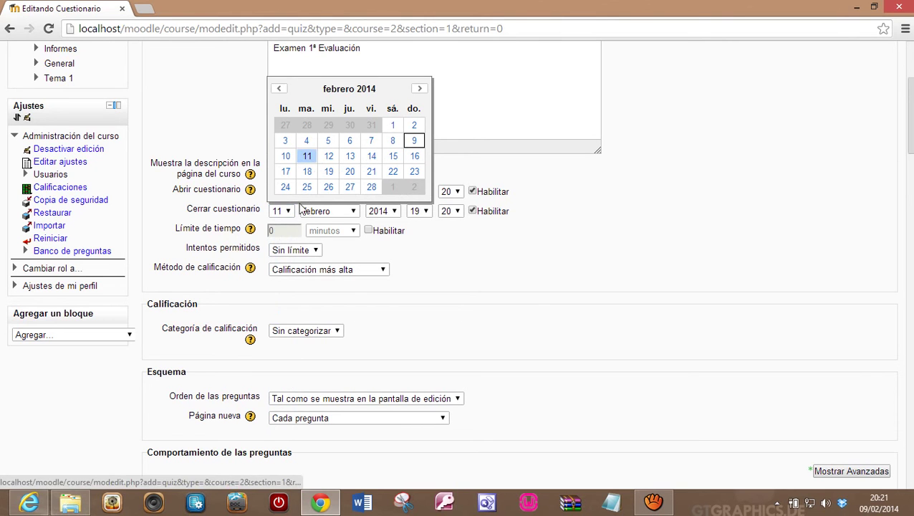
left_click(478, 246)
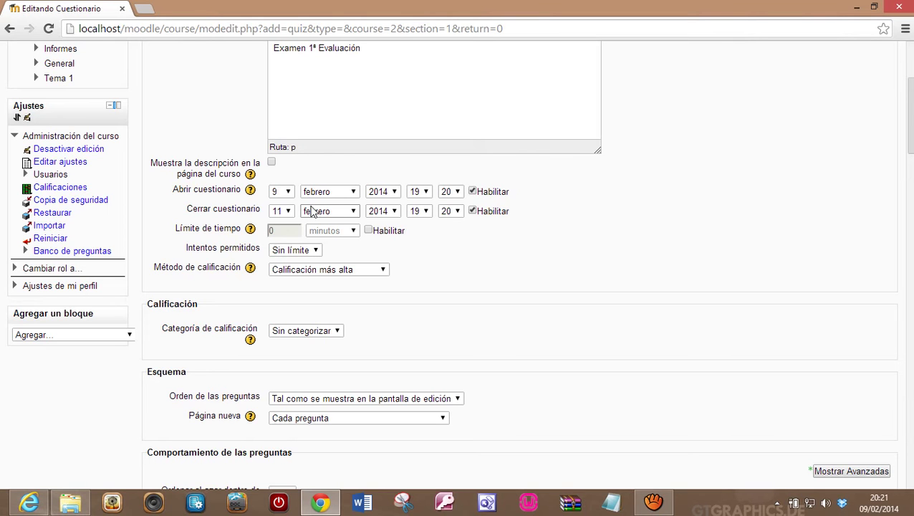
Enable a time limit of 10 minutes for the quiz and set the allowed attempts to 1.
left_click(367, 230)
left_click(289, 233)
key("BackSpace")
type("10")
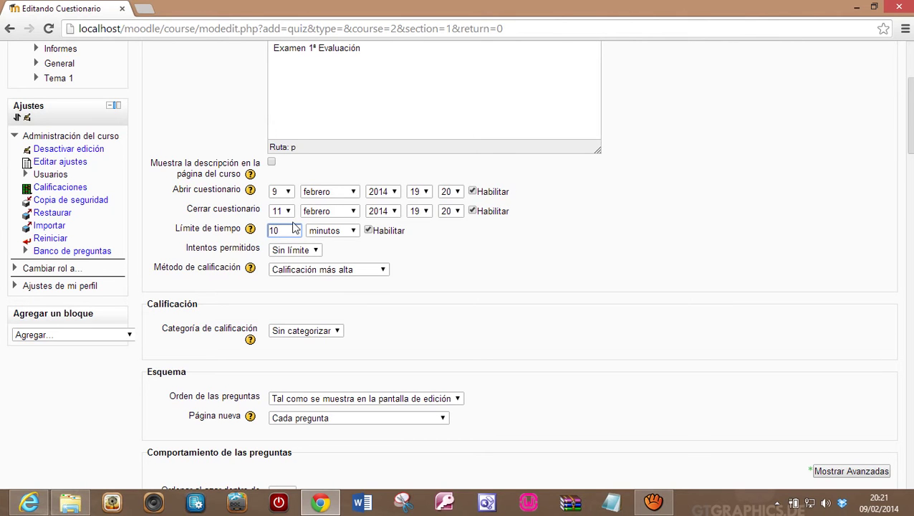
left_click(454, 258)
left_click(316, 251)
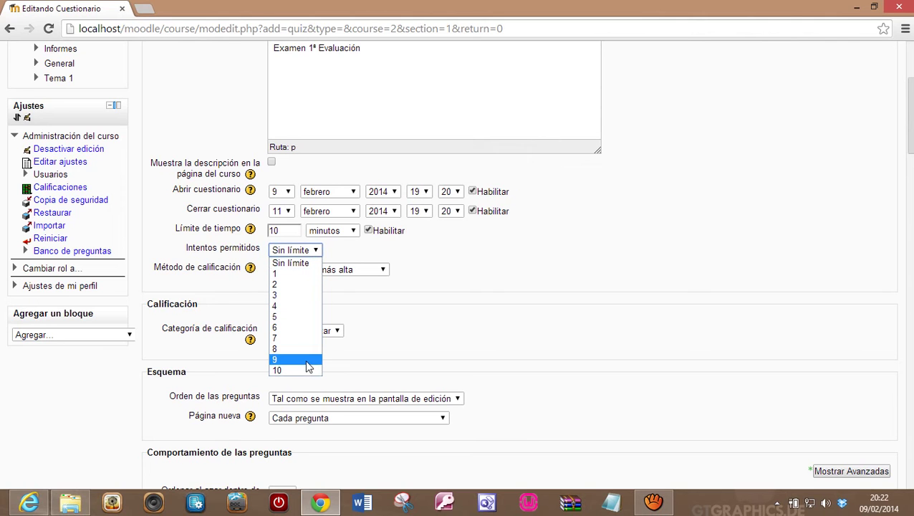
left_click(303, 277)
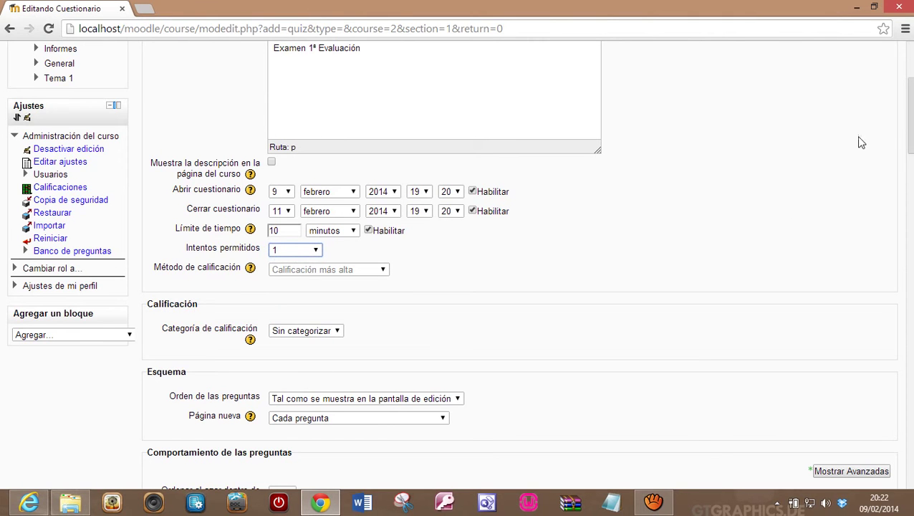
Allow 2 attempts to view the grading method options, and return the allowed attempts to 1.
left_click_drag(911, 122, 911, 156)
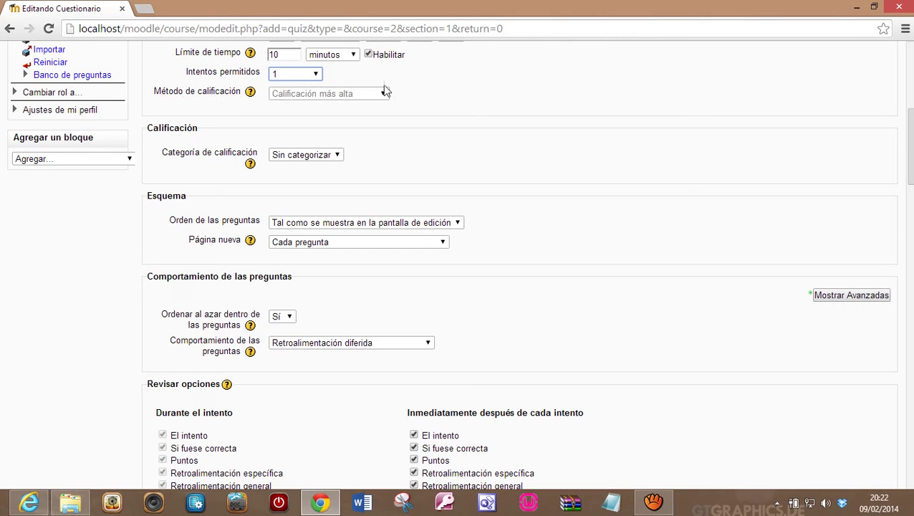
left_click(319, 76)
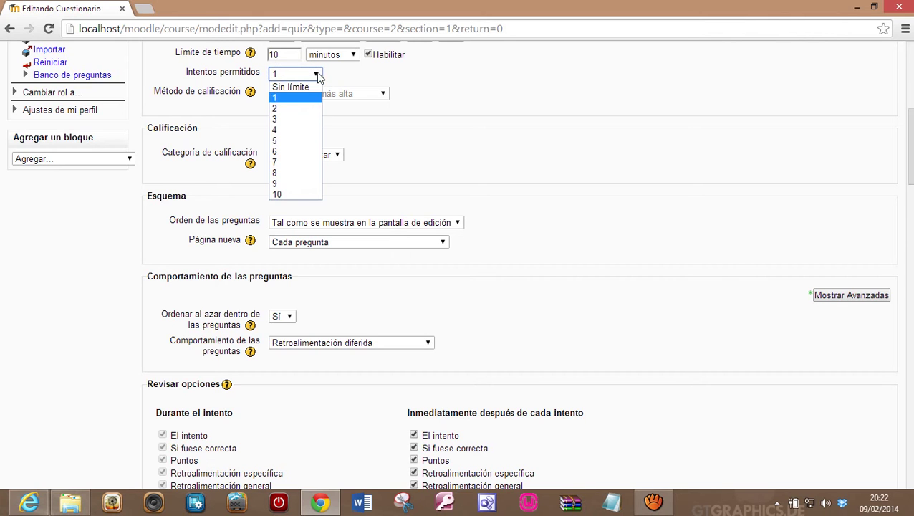
left_click(303, 114)
left_click(382, 94)
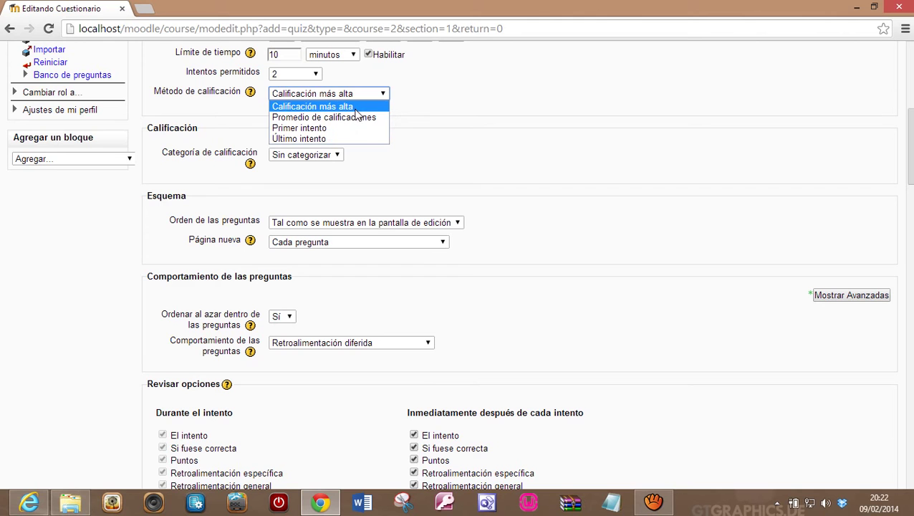
left_click(365, 82)
left_click(315, 74)
left_click(302, 98)
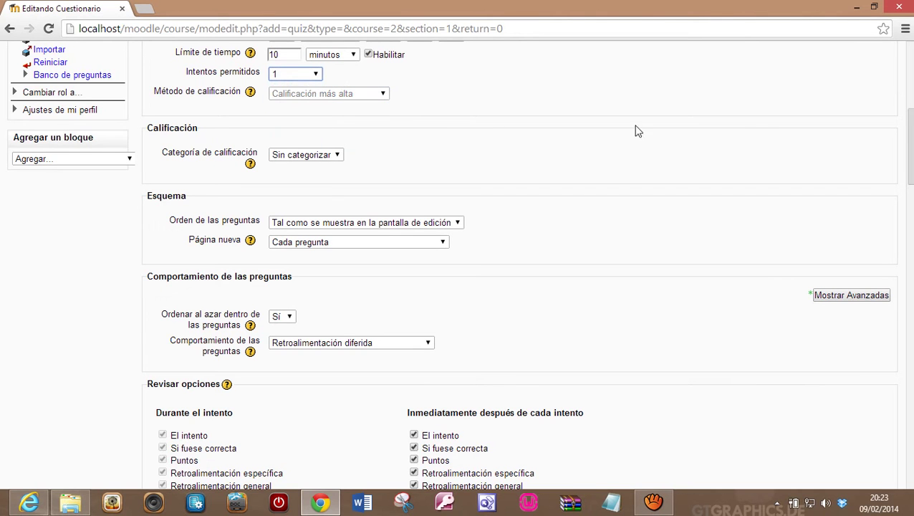
Set the question order to "Presentadas al azar" and the new page option to "Nunca, todas las preguntas en una página".
scroll(912, 148, "down", 2)
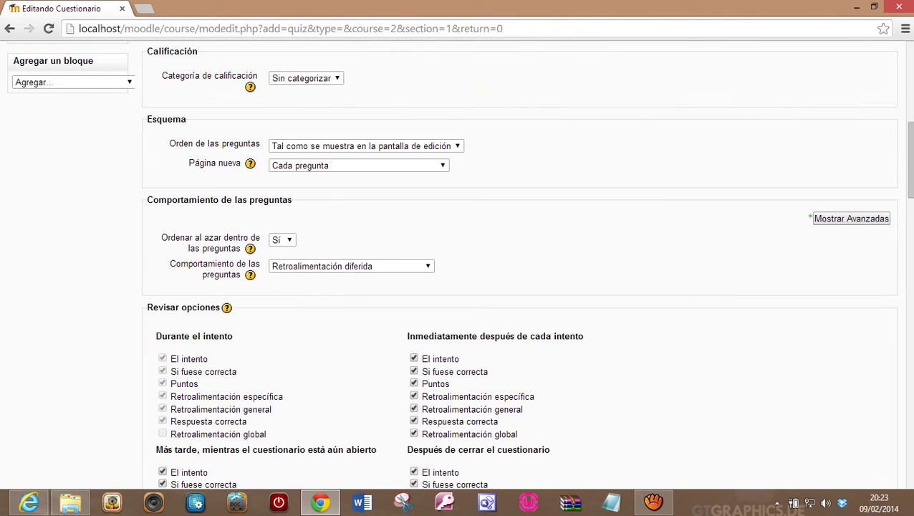
scroll(912, 161, "down", 1)
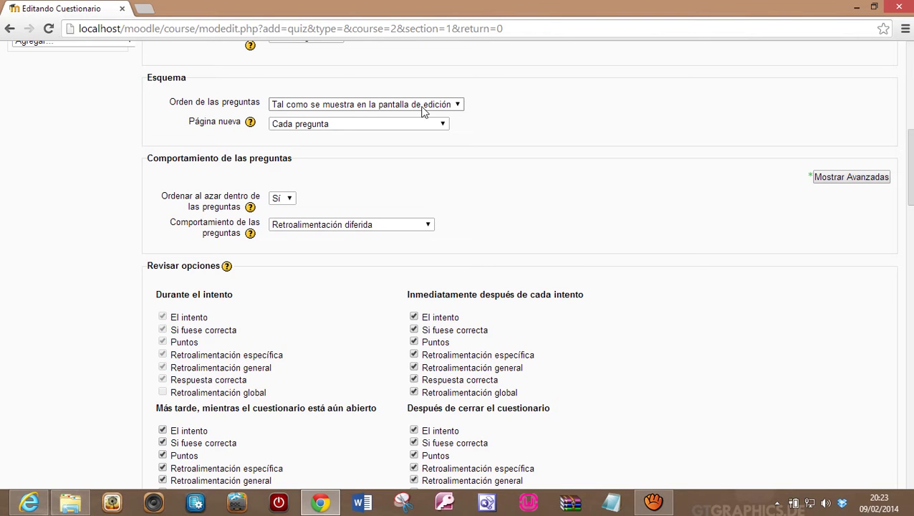
left_click(457, 104)
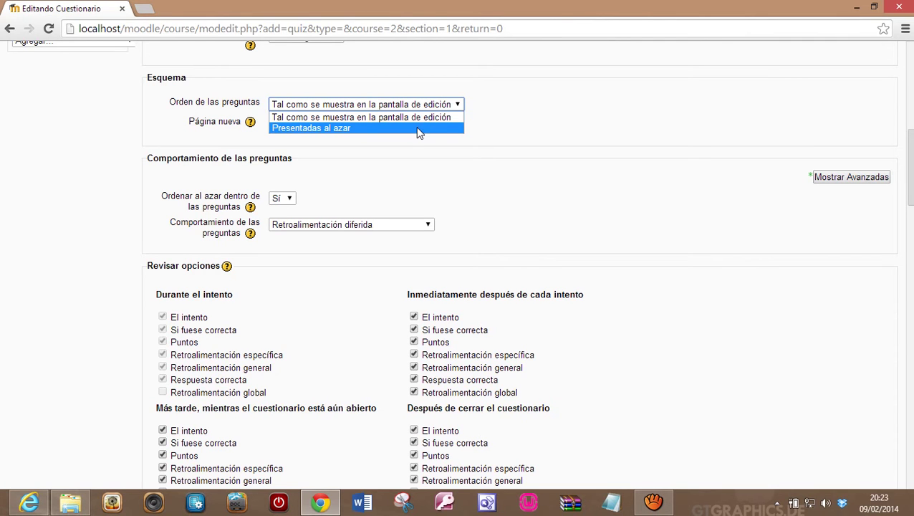
left_click(318, 130)
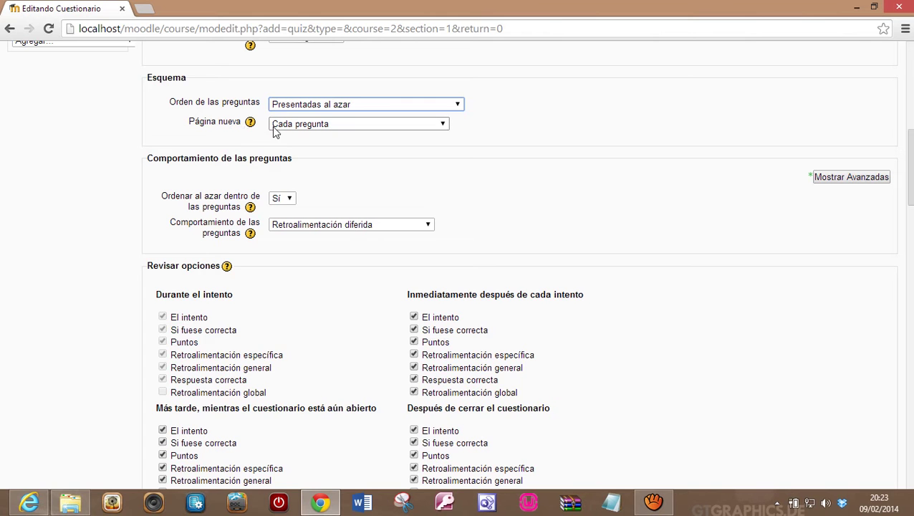
left_click(444, 124)
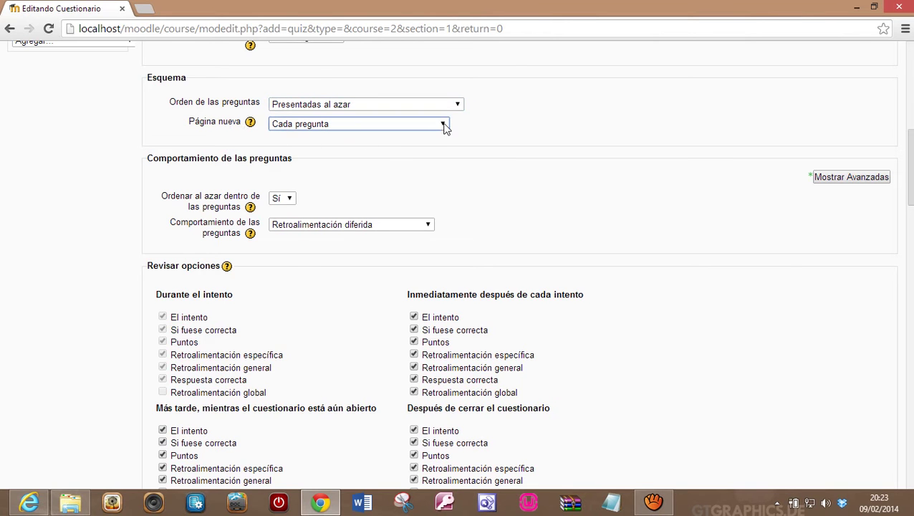
mouse_move(444, 146)
left_mouse_down()
mouse_move(454, 218)
mouse_move(446, 136)
left_mouse_up()
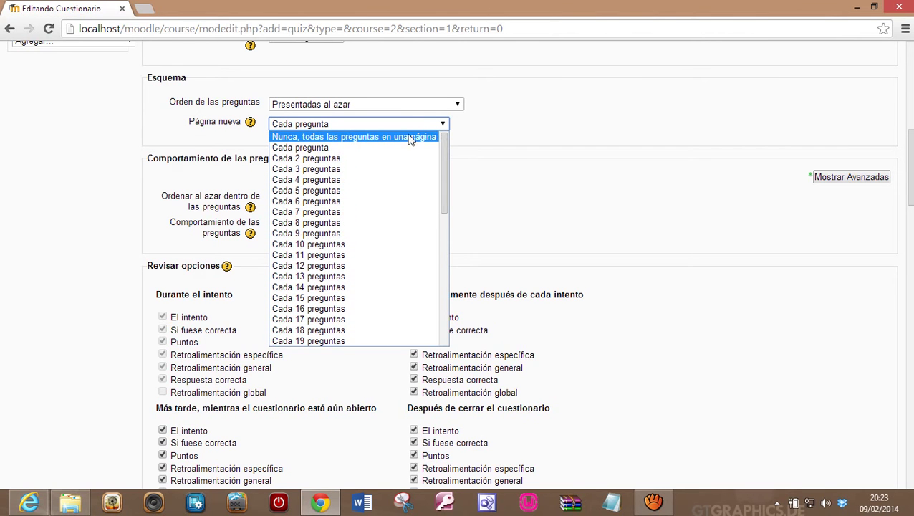
left_click(318, 139)
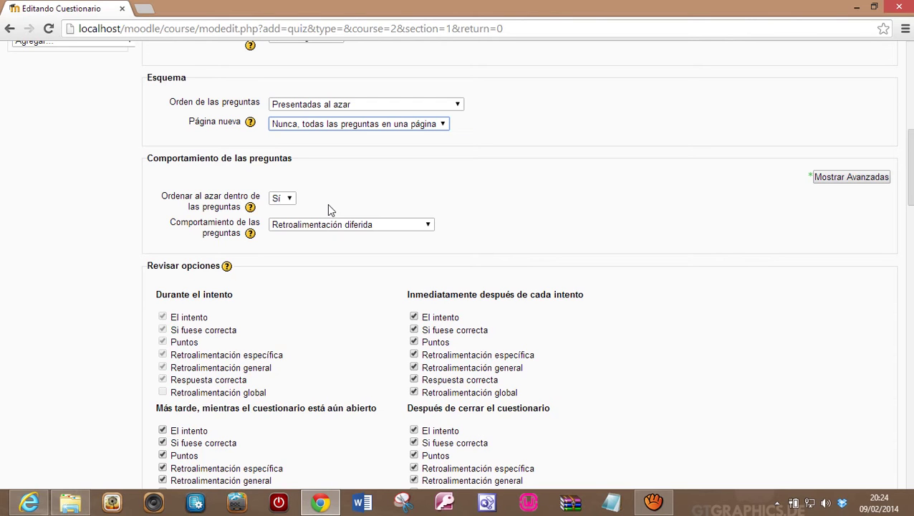
Choose Sí for shuffling within questions and "Retroalimentación diferida" as the question behaviour, consulting the help on question behaviour.
left_click(290, 201)
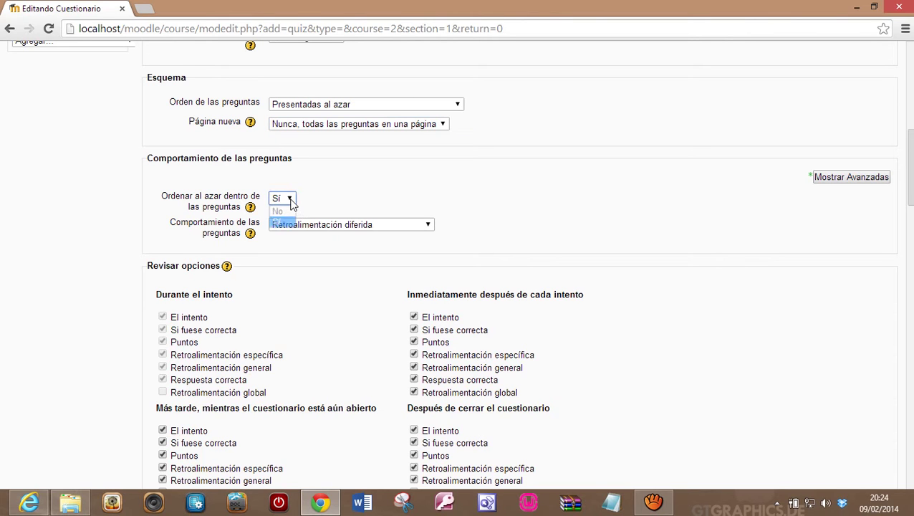
left_click(292, 221)
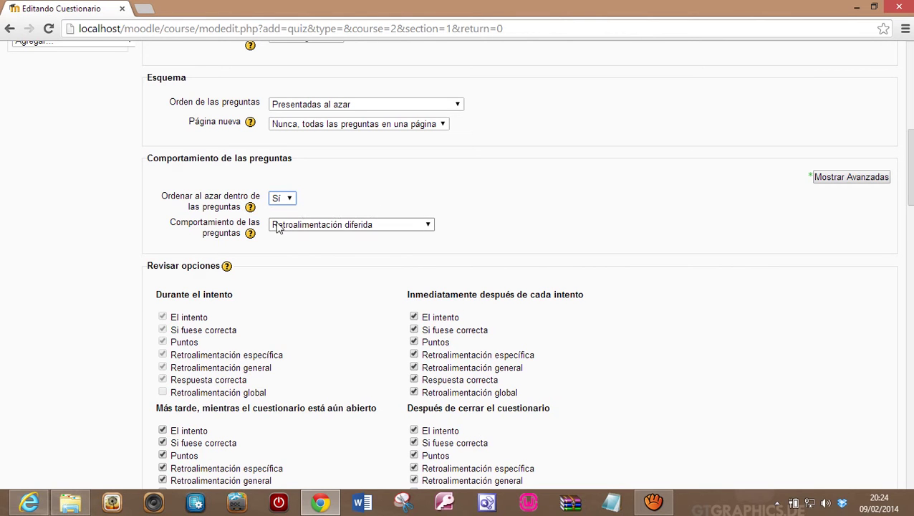
left_click(427, 225)
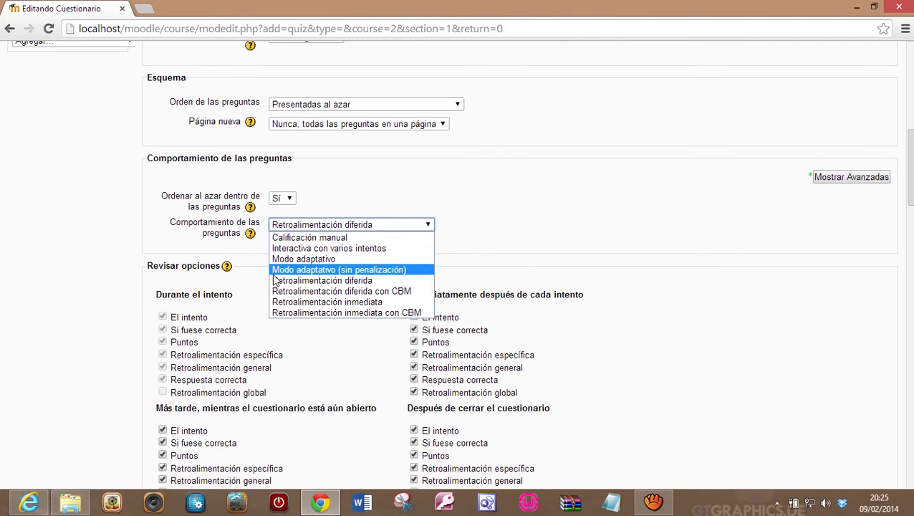
left_click(358, 282)
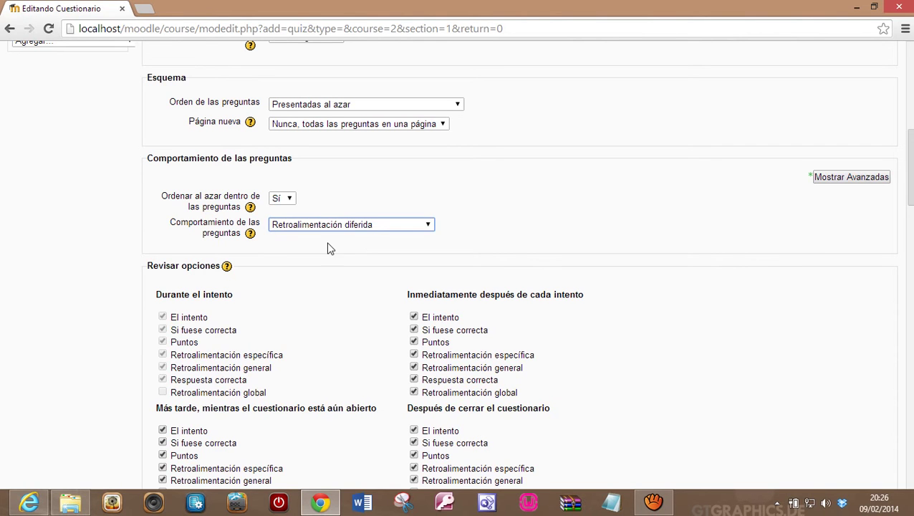
left_click(250, 234)
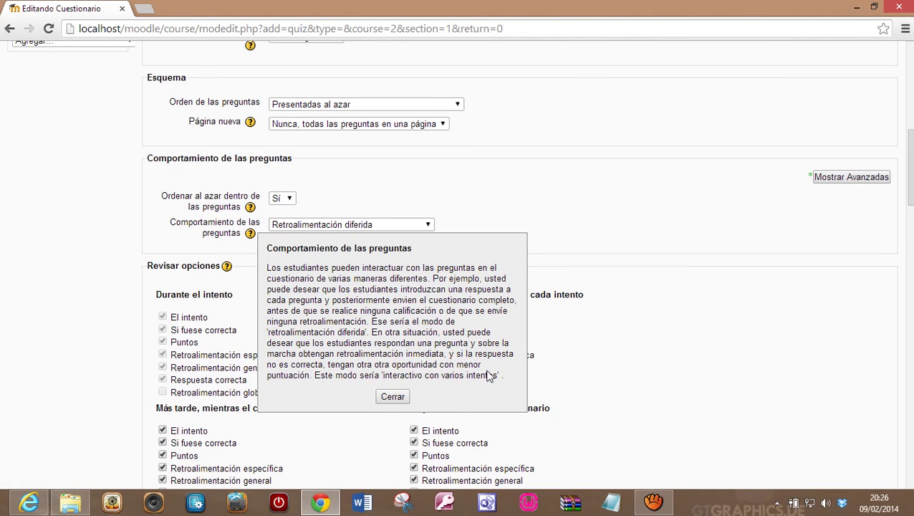
left_click(394, 396)
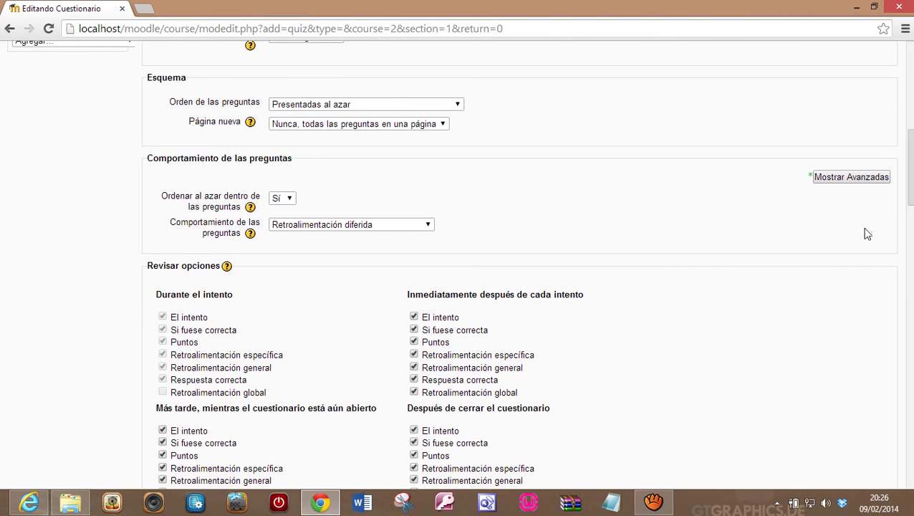
Review the review and display options, and enter an access password in the quiz's extra restrictions on attempts.
left_click_drag(908, 172, 910, 212)
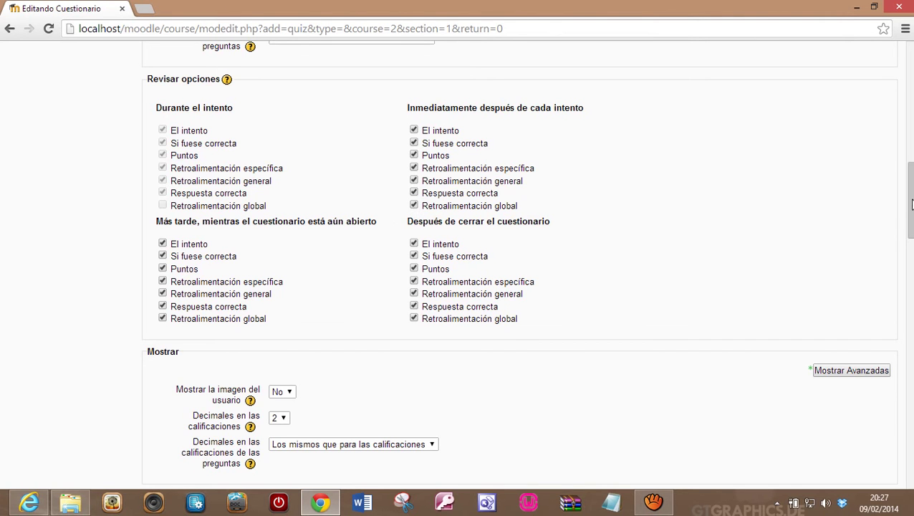
scroll(911, 206, "down", 4)
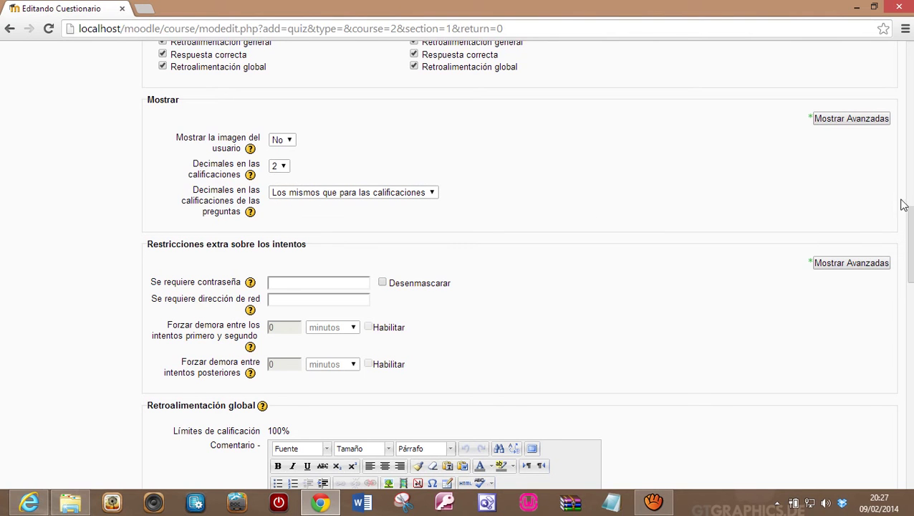
scroll(904, 208, "down", 2)
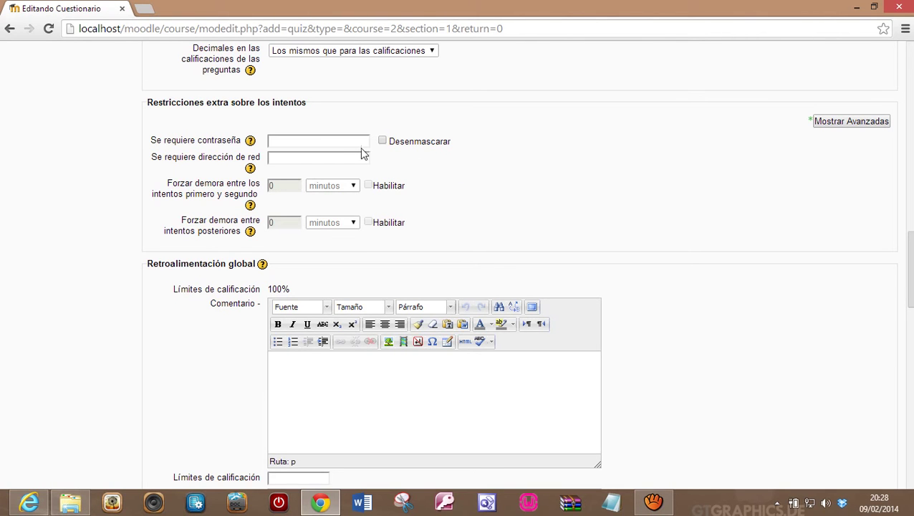
left_click(341, 138)
Set the first overall feedback grade boundary to 80 and enter the comment "Bastante bien!!" for the 100% band.
left_click_drag(911, 240, 911, 261)
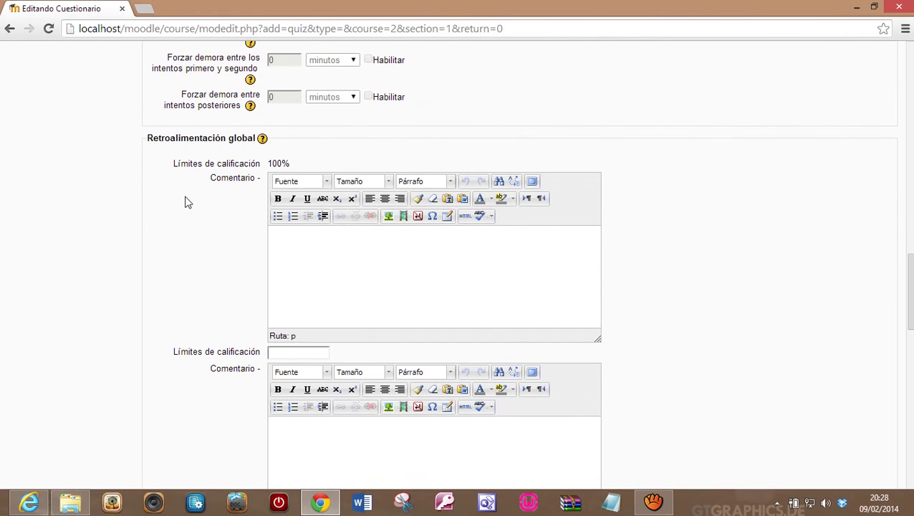
mouse_move(909, 294)
left_mouse_down()
mouse_move(908, 272)
mouse_move(911, 284)
left_mouse_up()
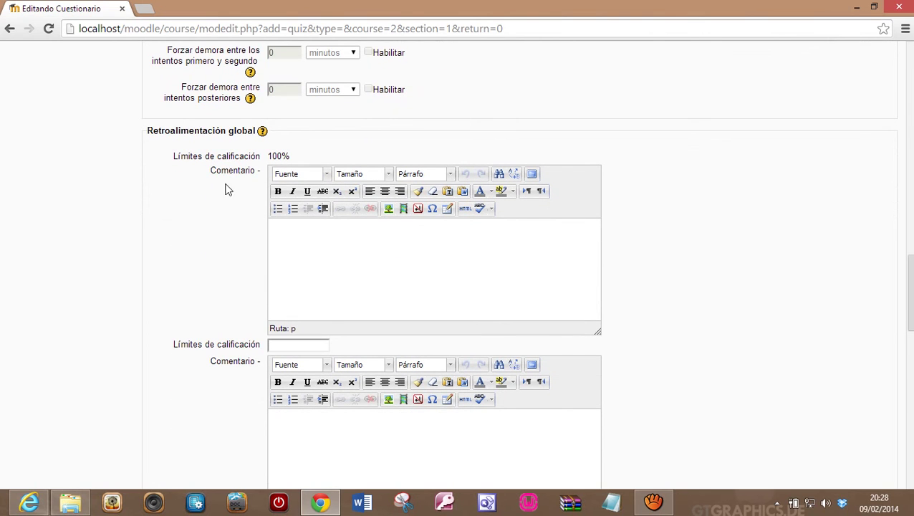
left_click_drag(910, 283, 912, 291)
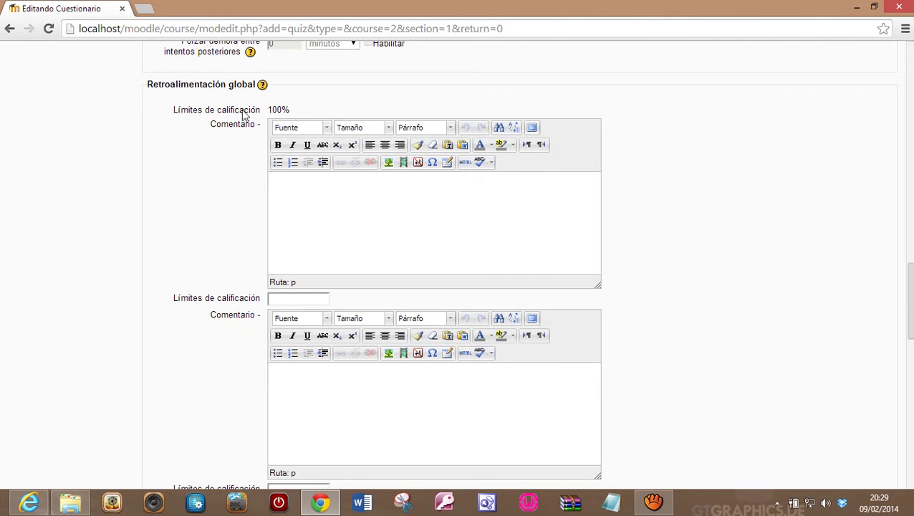
left_click(294, 299)
type("80")
left_click(296, 184)
type("Bastante")
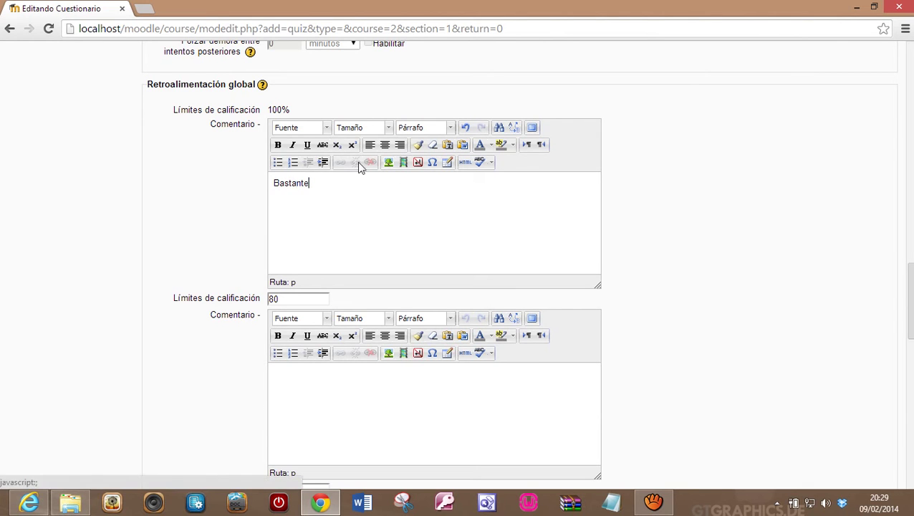
type(" b")
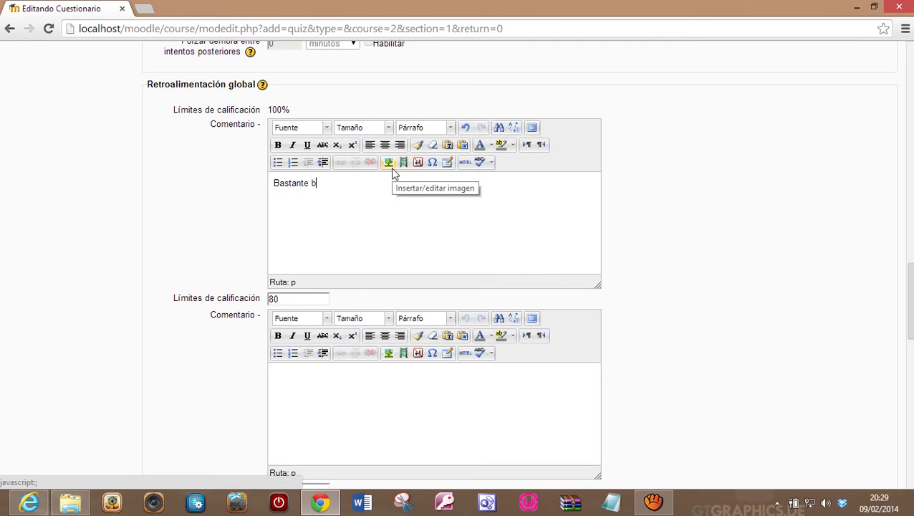
type("ien!!")
Set the second overall feedback grade boundary to 60 and enter the comment "No está mal!!" for the band below 80.
left_click_drag(905, 279, 909, 324)
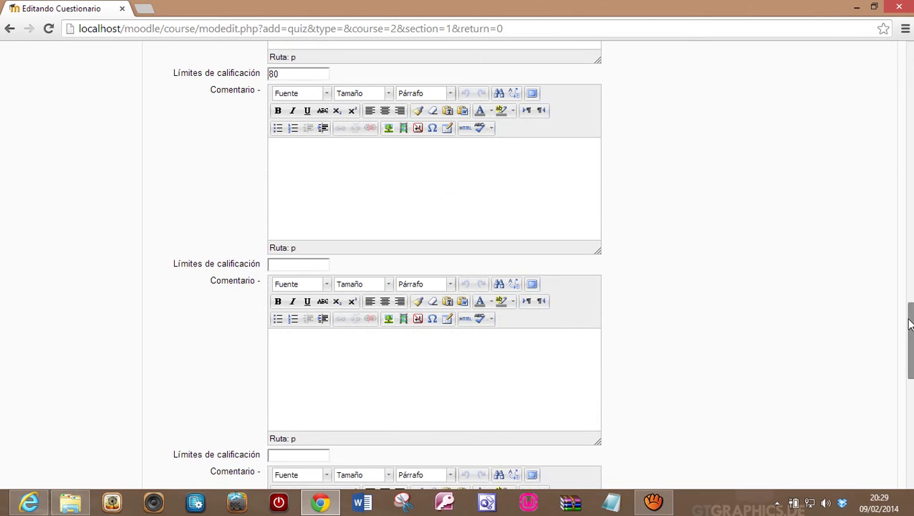
left_click(295, 265)
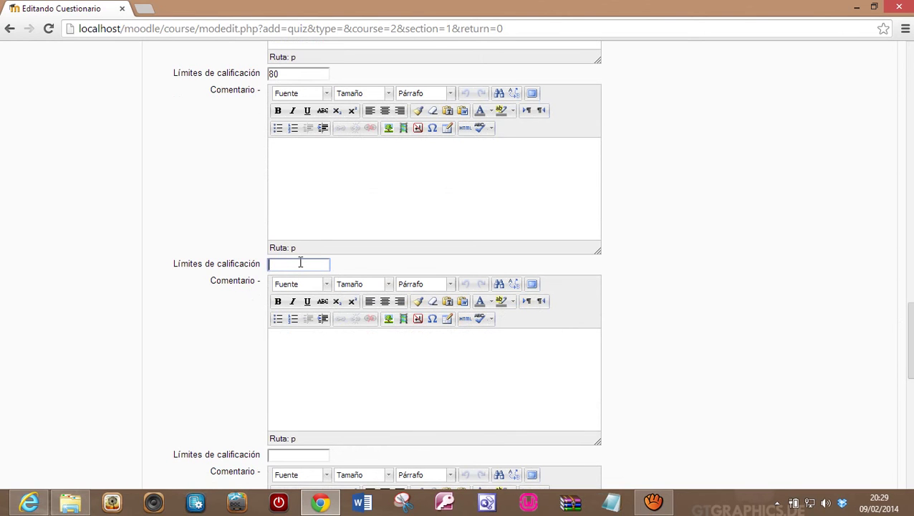
left_click(342, 170)
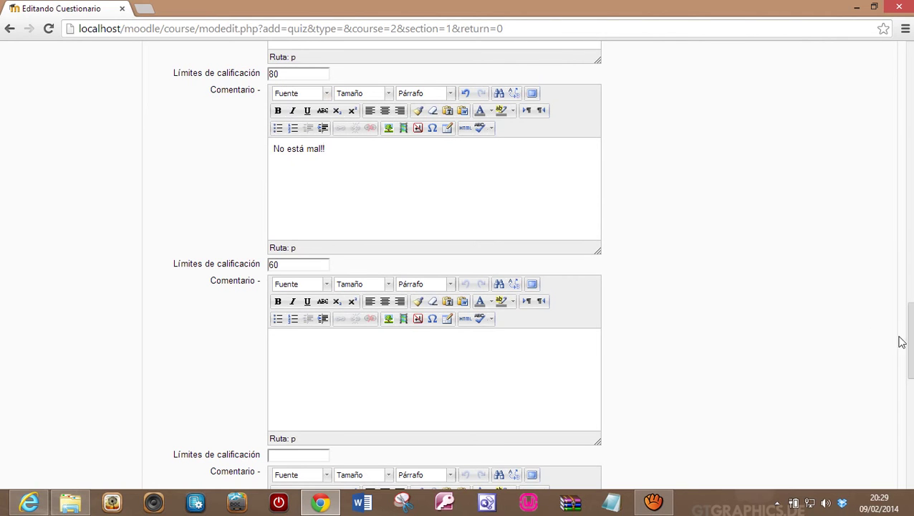
Check the feedback comments, save the quiz returning to the course, and indent the Examen activity in topic 1.
scroll(911, 349, "up", 1)
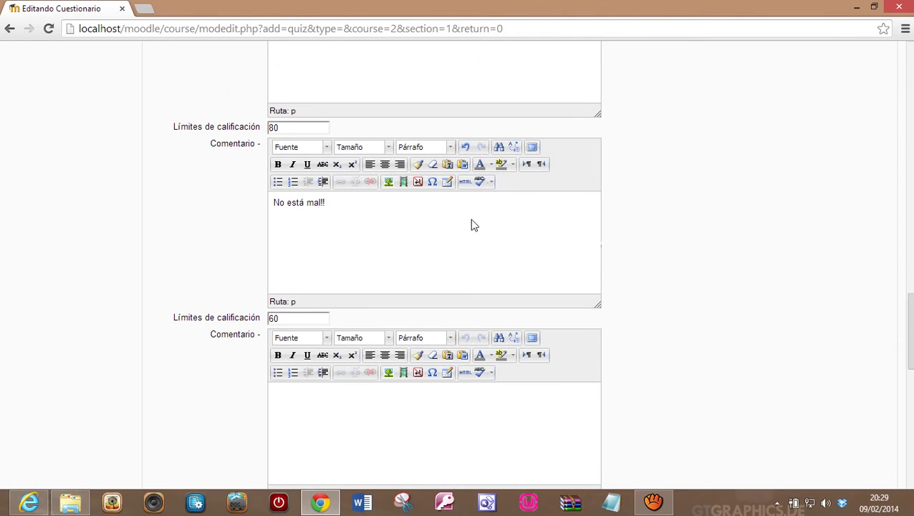
left_click_drag(908, 347, 911, 304)
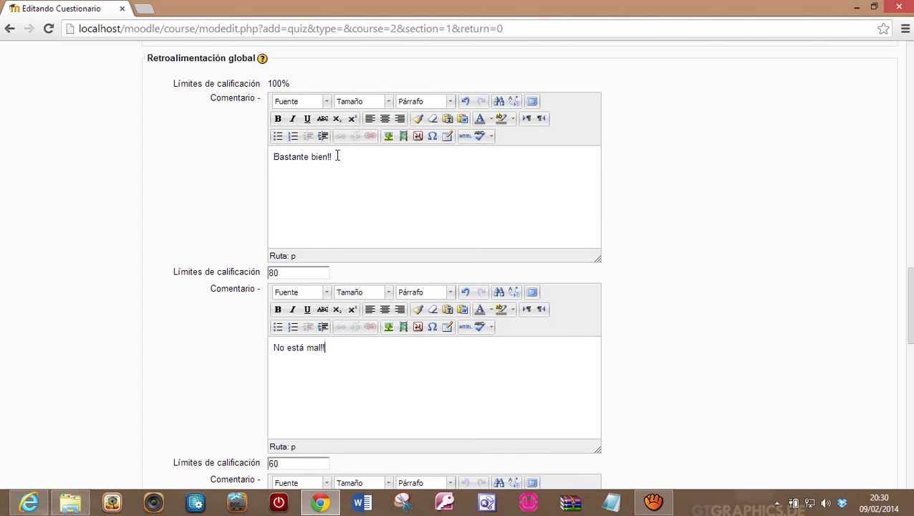
left_click_drag(911, 304, 911, 466)
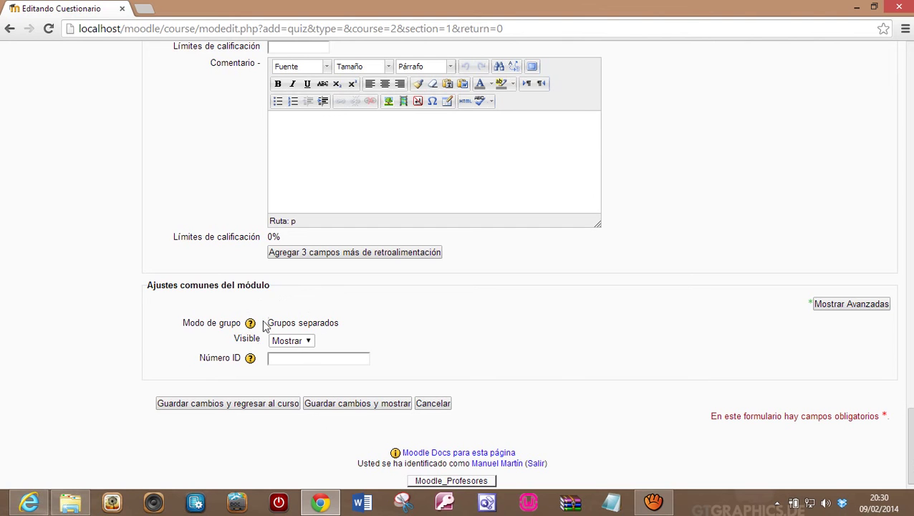
left_click(224, 407)
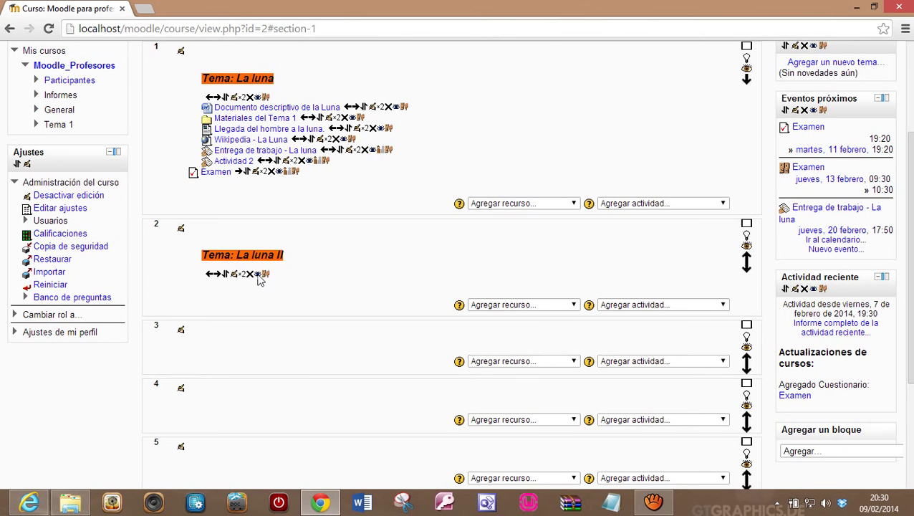
left_click(239, 178)
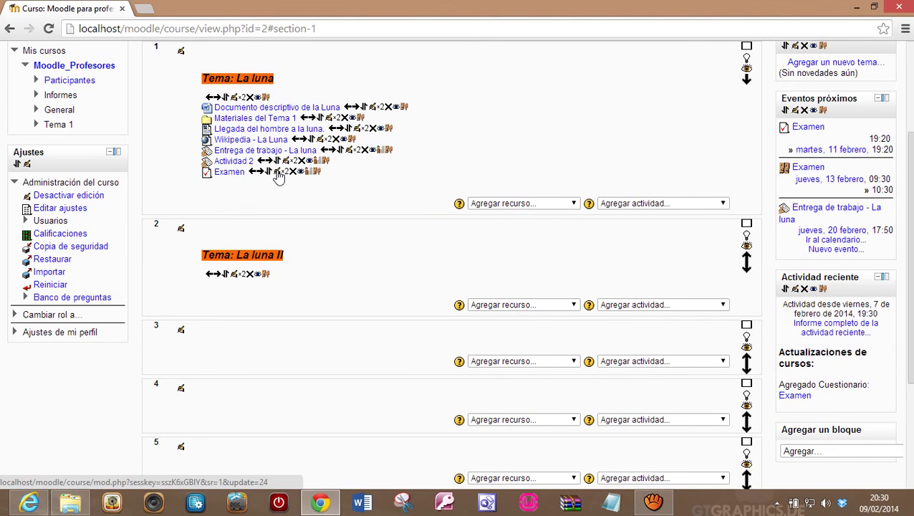
Reopen the Examen quiz's settings and look over its dates, layout, question behaviour and review options.
left_click(278, 173)
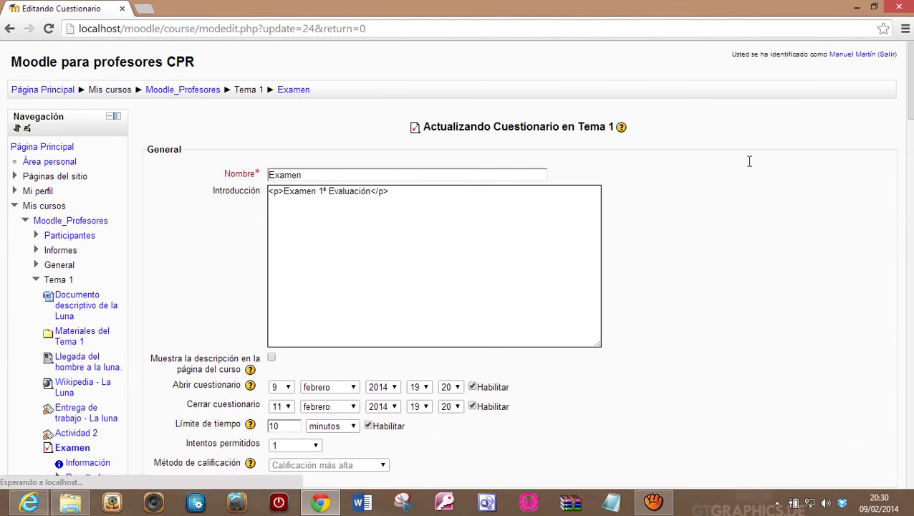
scroll(509, 280, "down", 3)
scroll(911, 116, "down", 2)
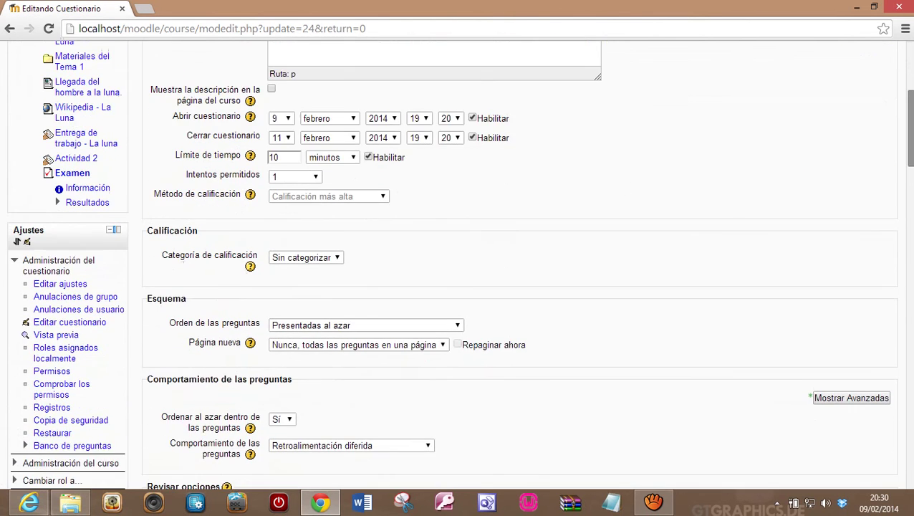
scroll(912, 116, "up", 2)
scroll(911, 116, "up", 1)
scroll(911, 116, "down", 5)
scroll(911, 125, "down", 2)
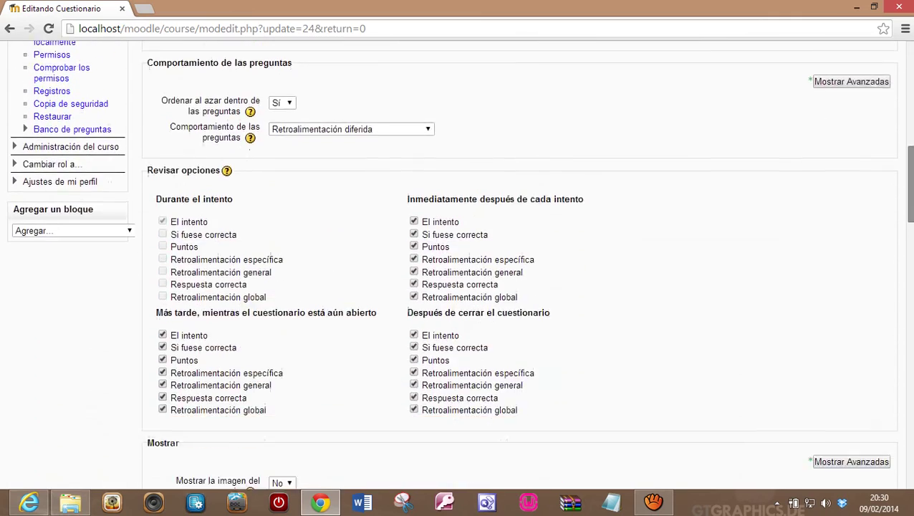
scroll(911, 136, "up", 4)
left_click_drag(911, 148, 911, 169)
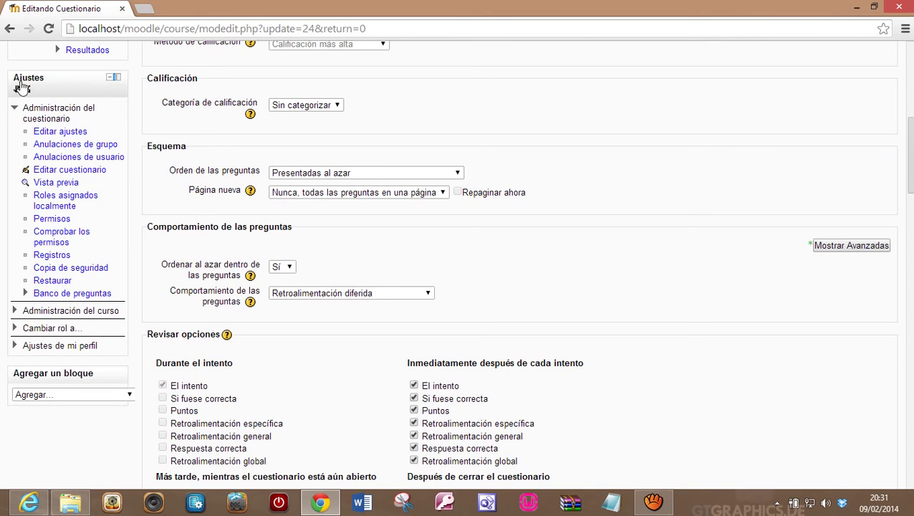
Open the Examen quiz for question editing and show the Miscelanea category of the question bank.
left_click(69, 172)
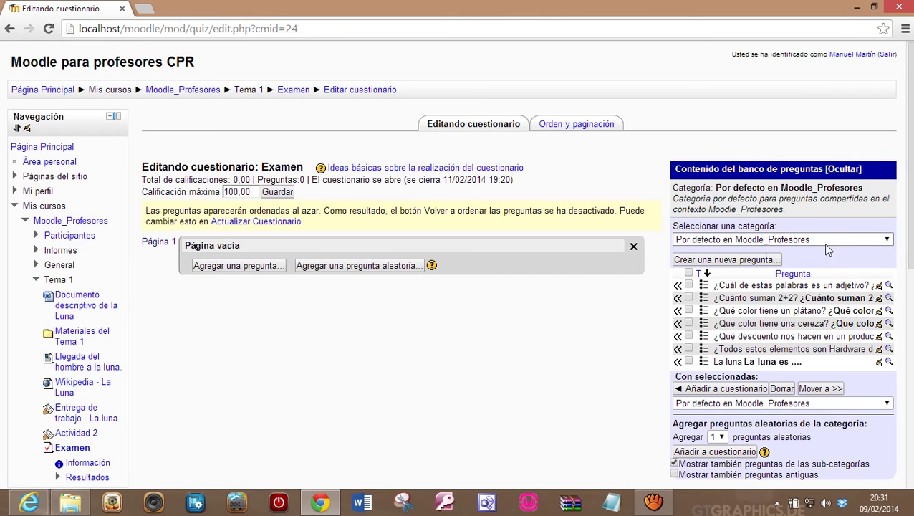
left_click(887, 239)
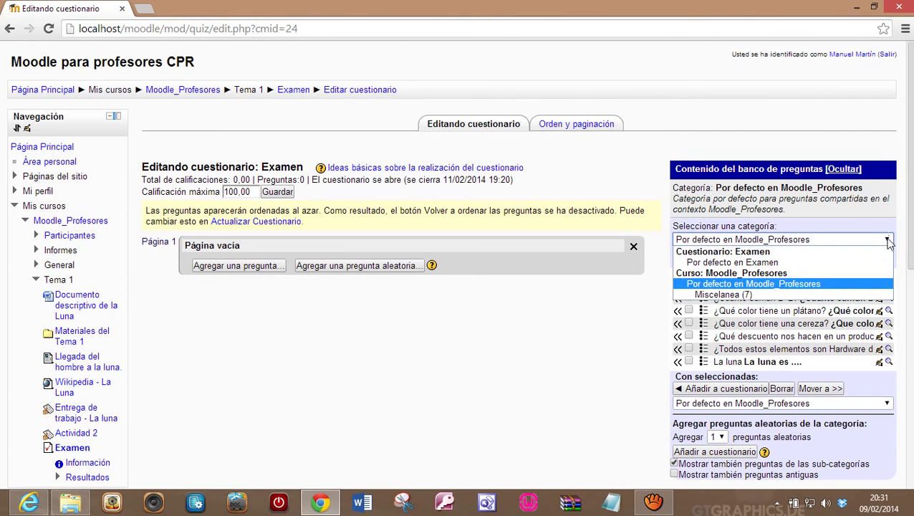
left_click(747, 295)
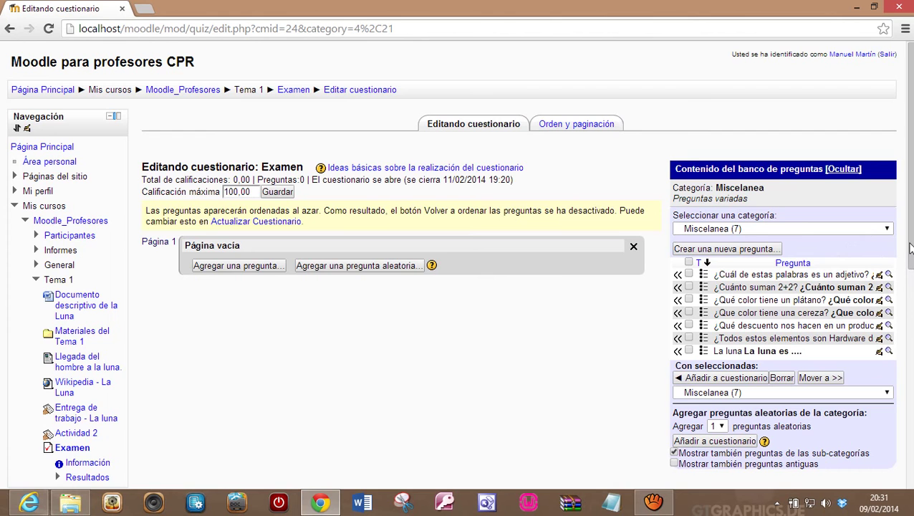
Add all questions from the Miscelanea category to the Examen quiz.
scroll(906, 266, "down", 1)
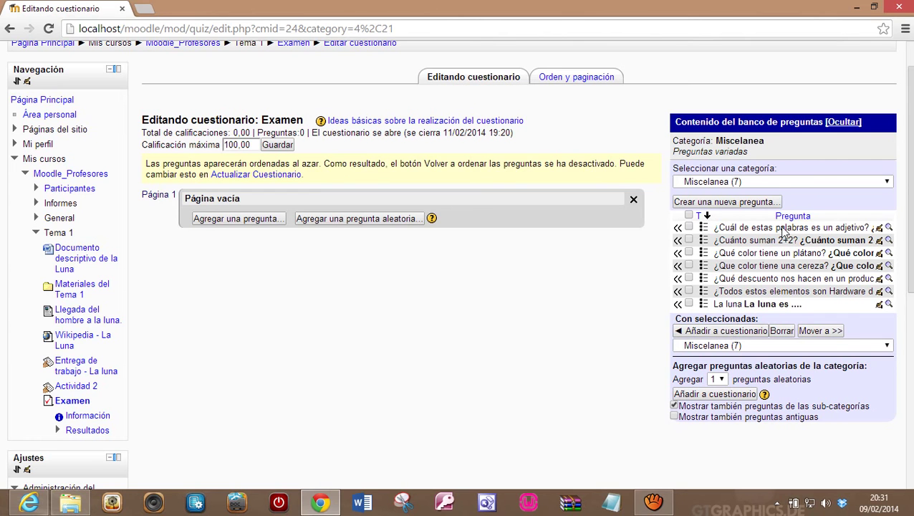
left_click(690, 216)
left_click(717, 333)
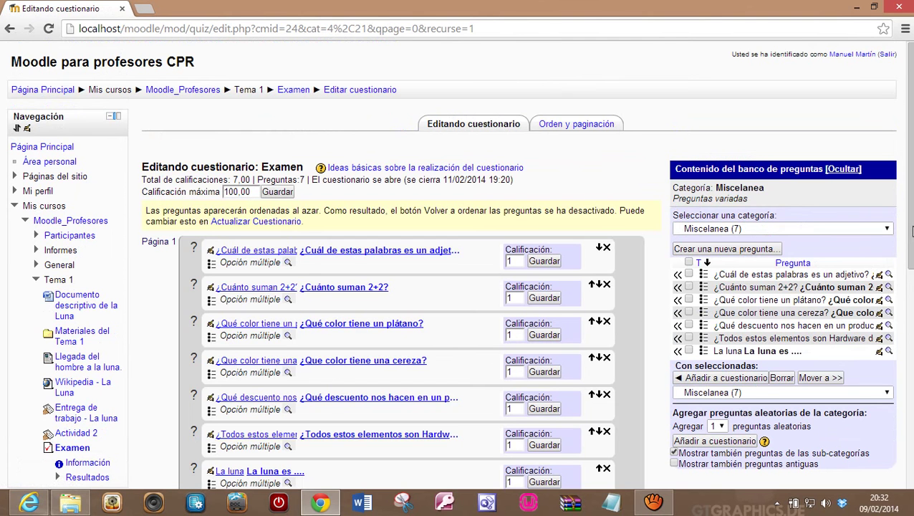
Check the grade assigned to each question and the quiz's maximum grade, and return to the Moodle_Profesores course page.
scroll(904, 238, "down", 2)
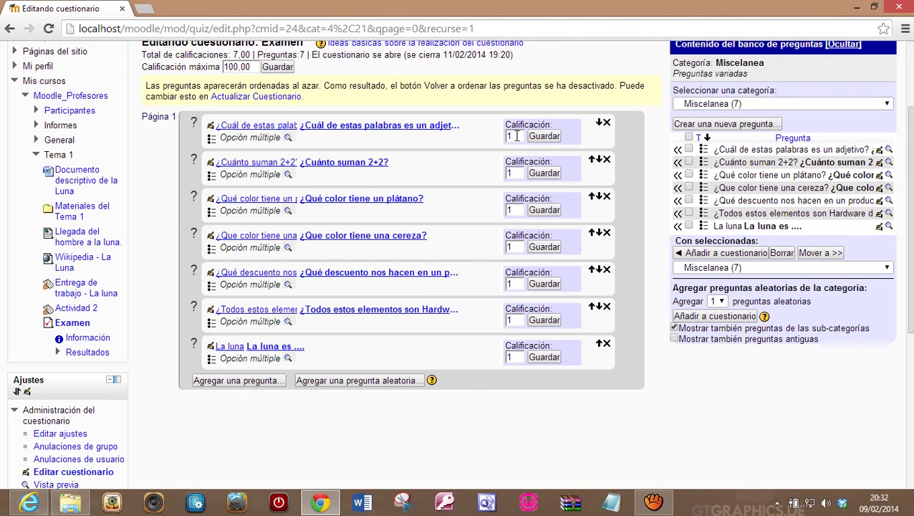
left_click(256, 67)
left_click_drag(224, 66, 252, 67)
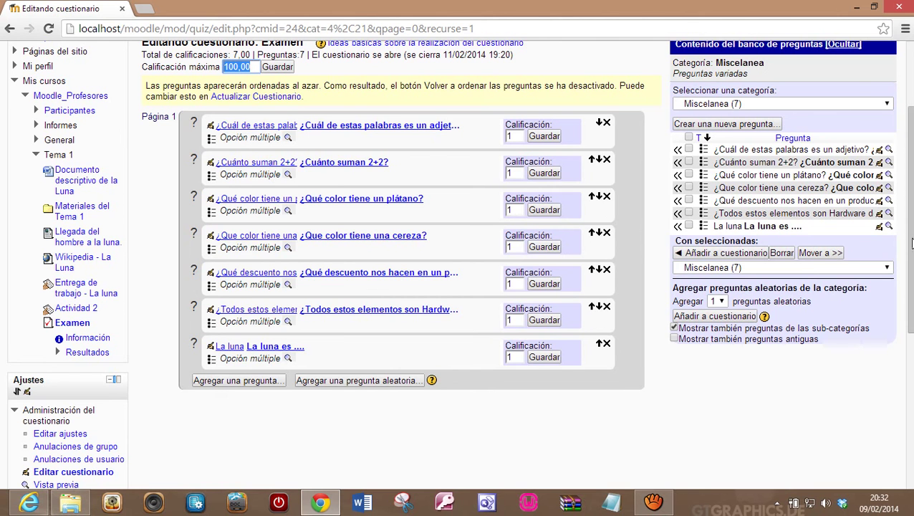
left_click_drag(909, 244, 904, 183)
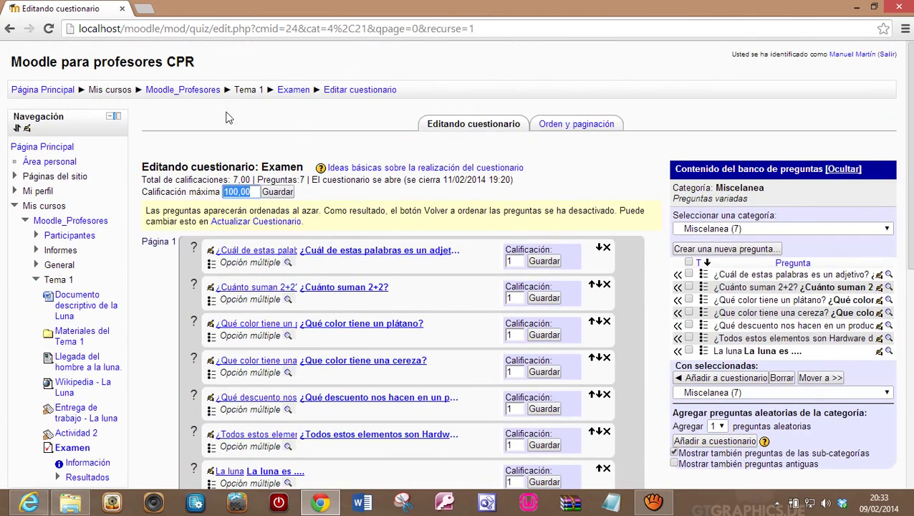
left_click(185, 91)
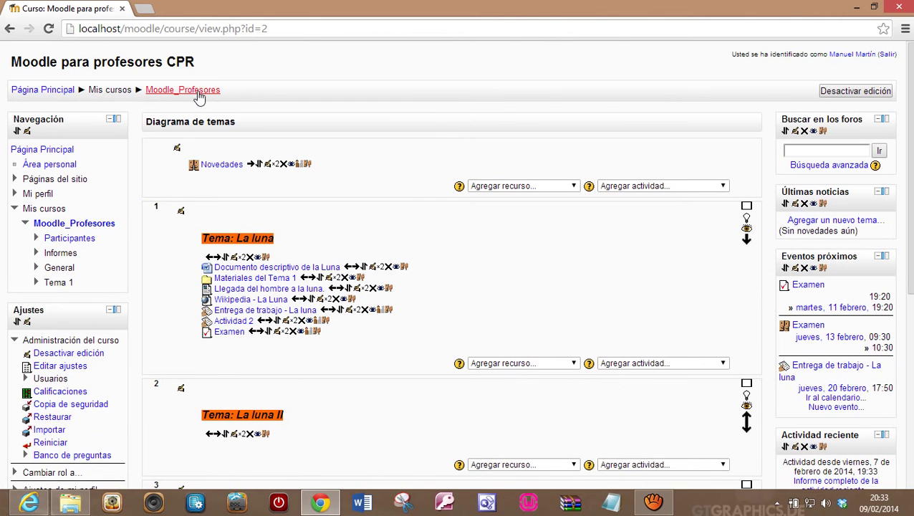
scroll(912, 196, "down", 1)
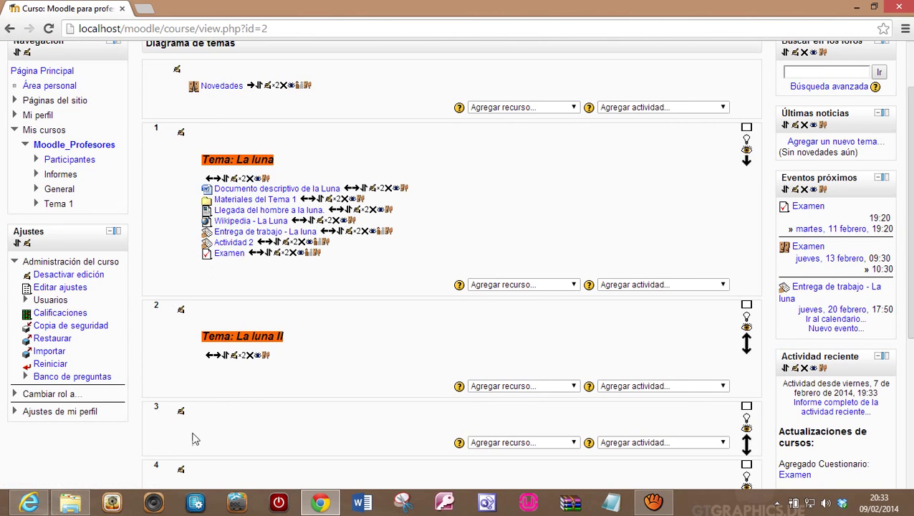
Switch to the student session in Internet Explorer and open the Examen quiz from the Moodle_Profesores course.
left_click(29, 501)
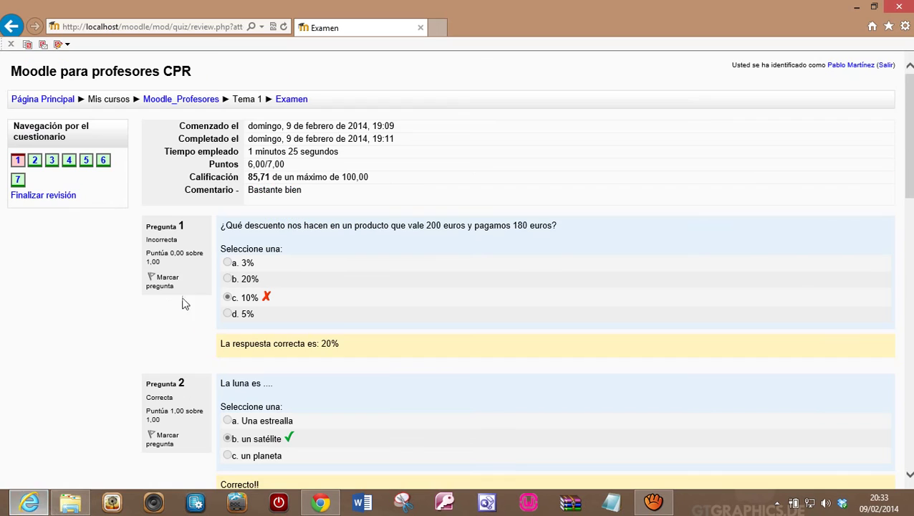
left_click(71, 106)
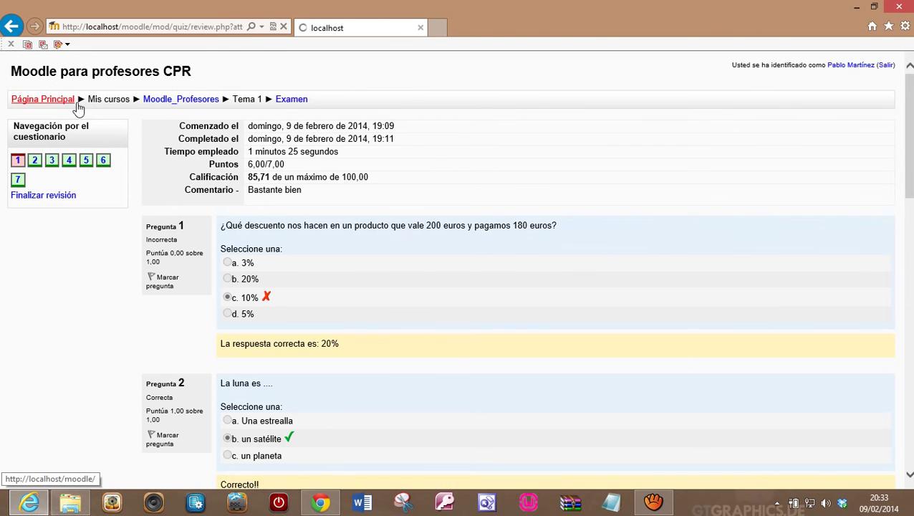
left_click(173, 104)
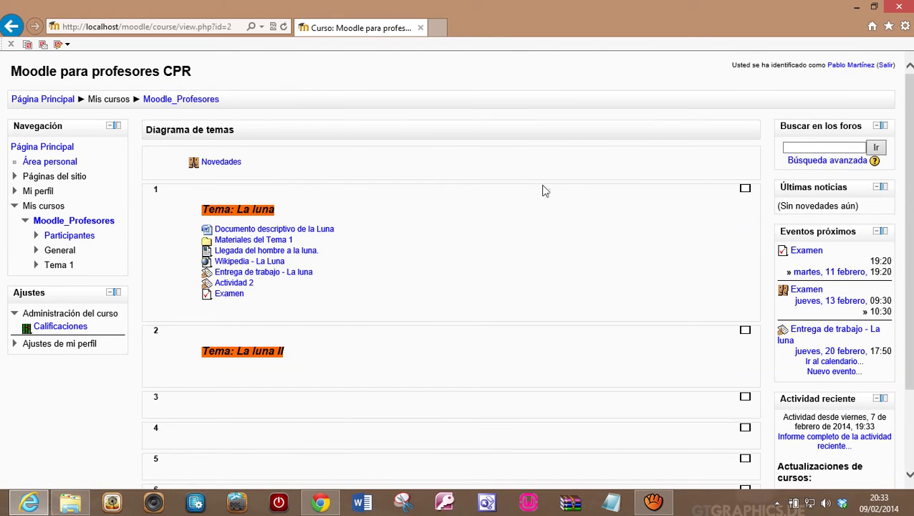
mouse_move(910, 159)
left_mouse_down()
mouse_move(912, 188)
mouse_move(911, 159)
left_mouse_up()
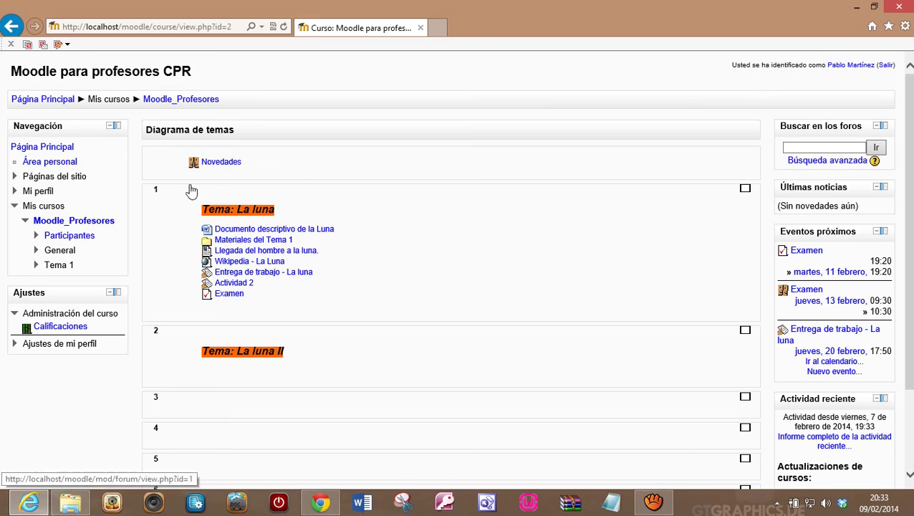
left_click(227, 299)
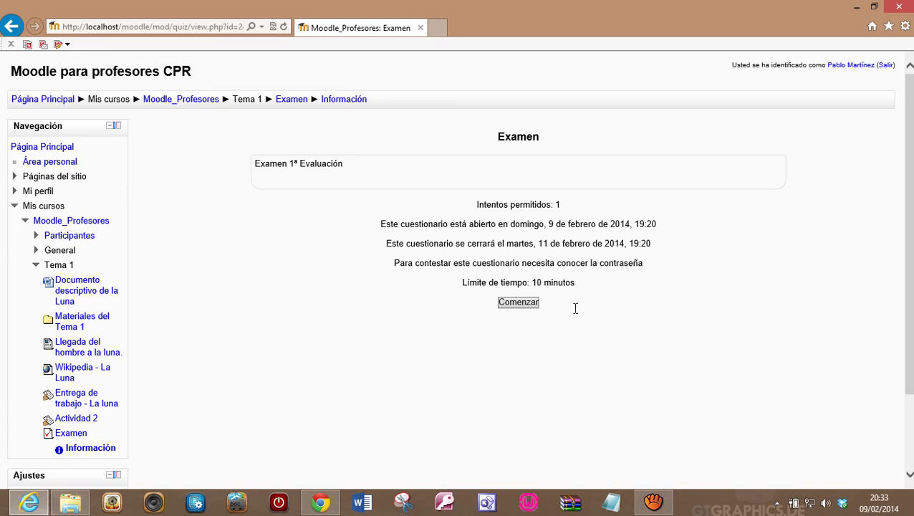
Start the attempt at the Examen quiz, accepting the time and attempt limits and entering the quiz password.
left_click(526, 303)
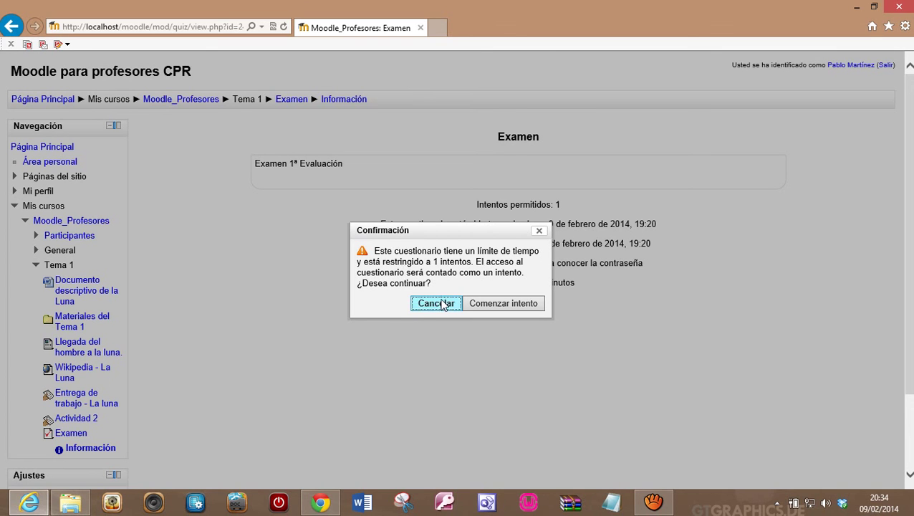
left_click(504, 304)
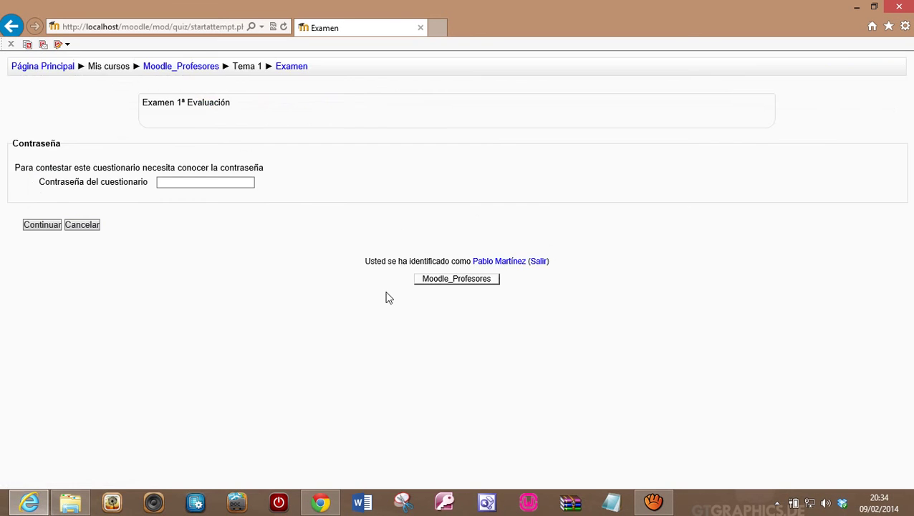
left_click(231, 181)
type("******")
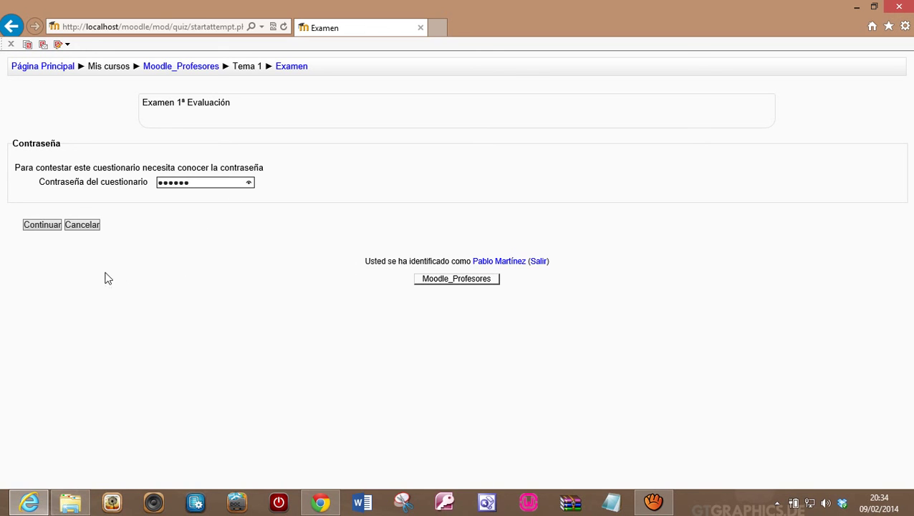
left_click(43, 225)
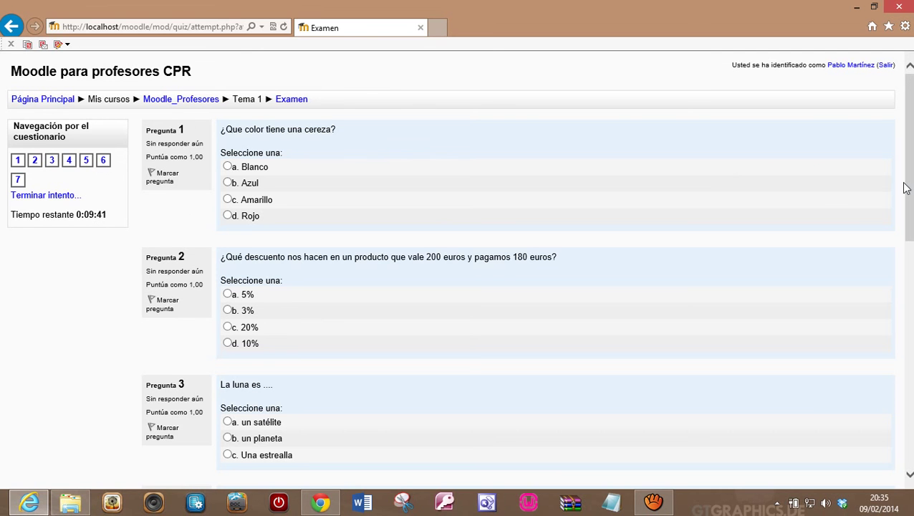
Answer question 1 about the colour of a cherry with "Blanco" and question 2 about the discount with "20%".
scroll(909, 187, "down", 1)
scroll(788, 192, "up", 1)
left_click(228, 167)
left_click(227, 310)
left_click(228, 328)
left_click(227, 310)
left_click(228, 328)
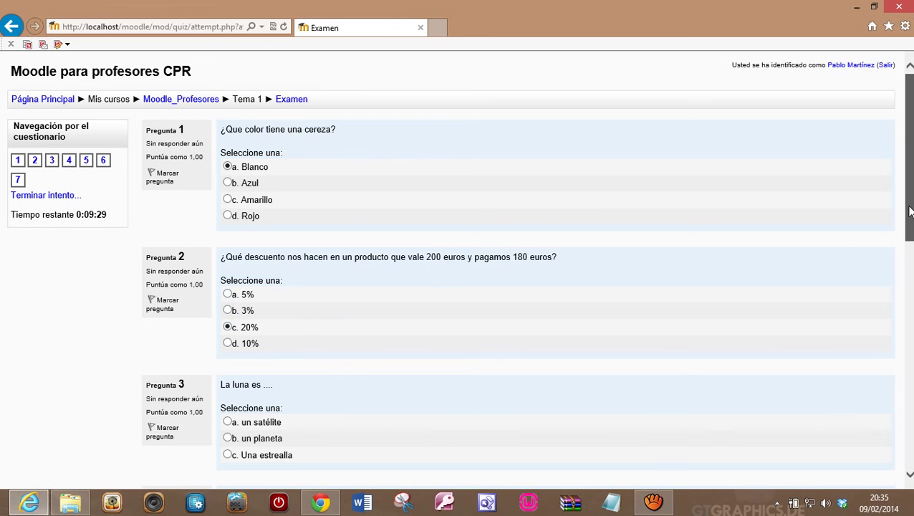
Answer question 3 about the moon with "un satélite" and question 4 about the colour of a banana with "Amarillo".
scroll(907, 206, "down", 3)
left_click(227, 247)
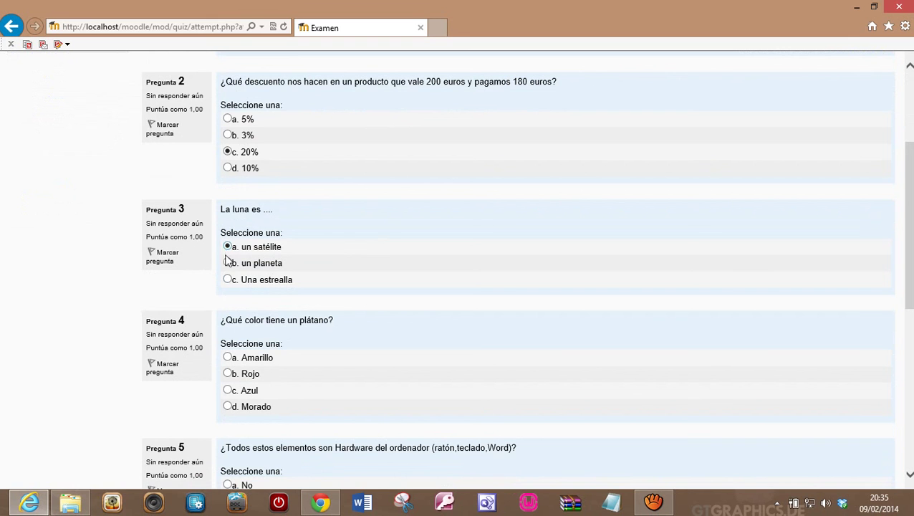
left_click(227, 263)
left_click(227, 279)
left_click(228, 247)
scroll(908, 286, "down", 3)
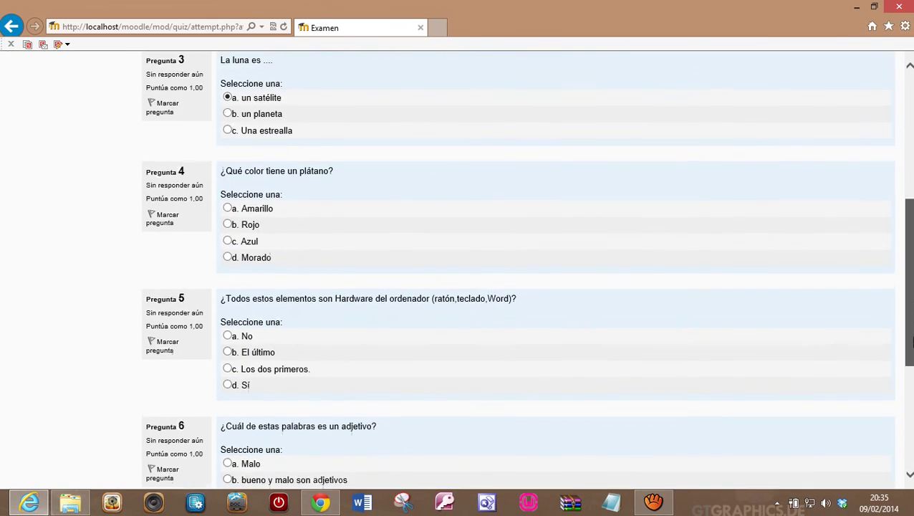
left_click(228, 203)
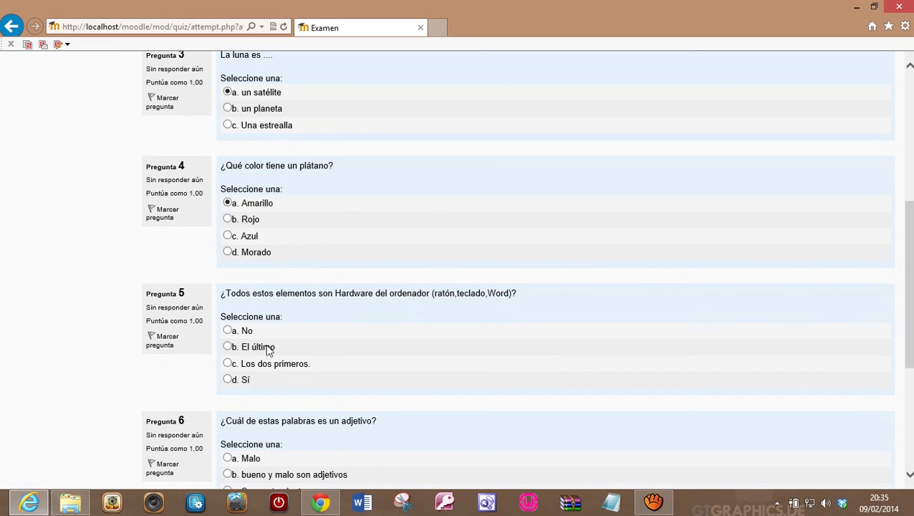
Answer question 5 with "Sí", question 6 with "bueno y malo son adjetivos" and question 7 with "5".
scroll(906, 368, "down", 2)
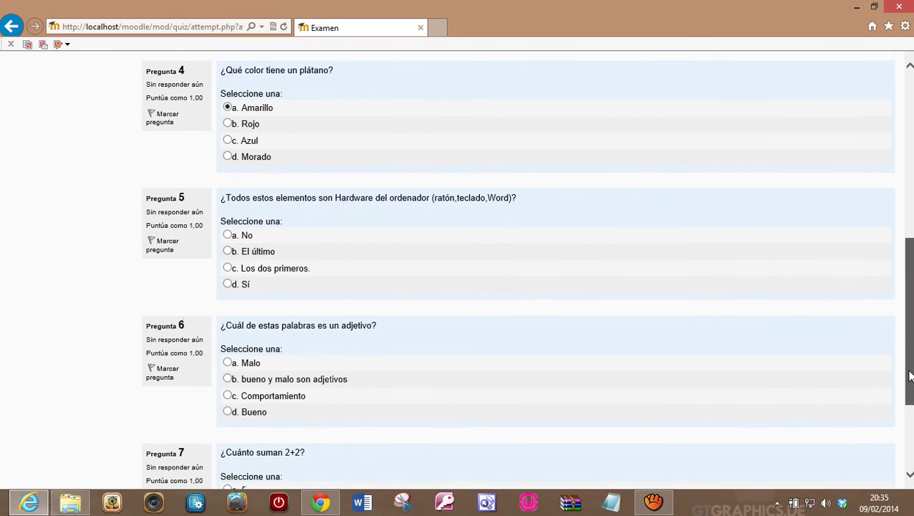
left_click(227, 283)
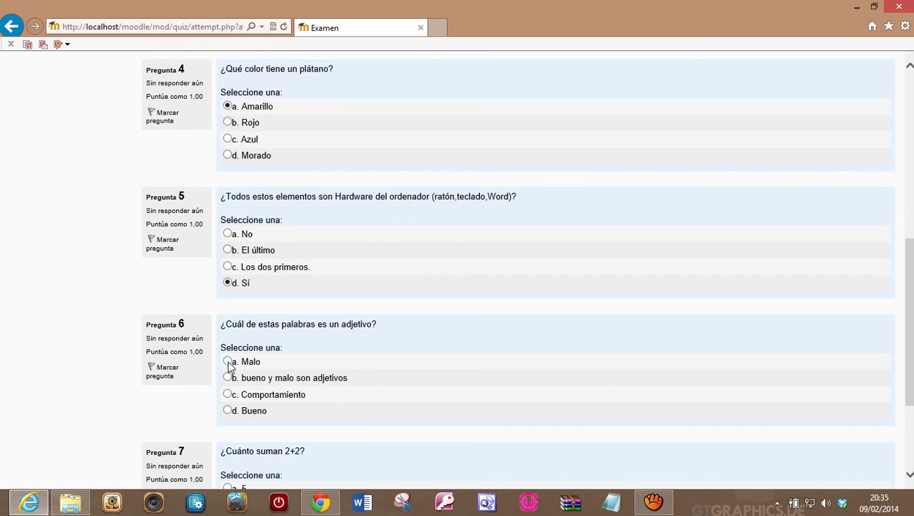
left_click(228, 380)
scroll(910, 402, "down", 3)
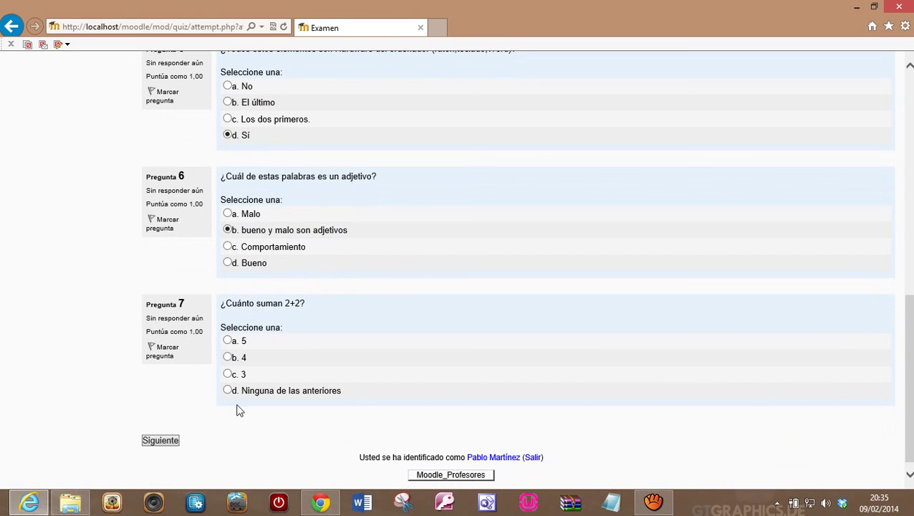
left_click(228, 341)
scroll(908, 407, "down", 1)
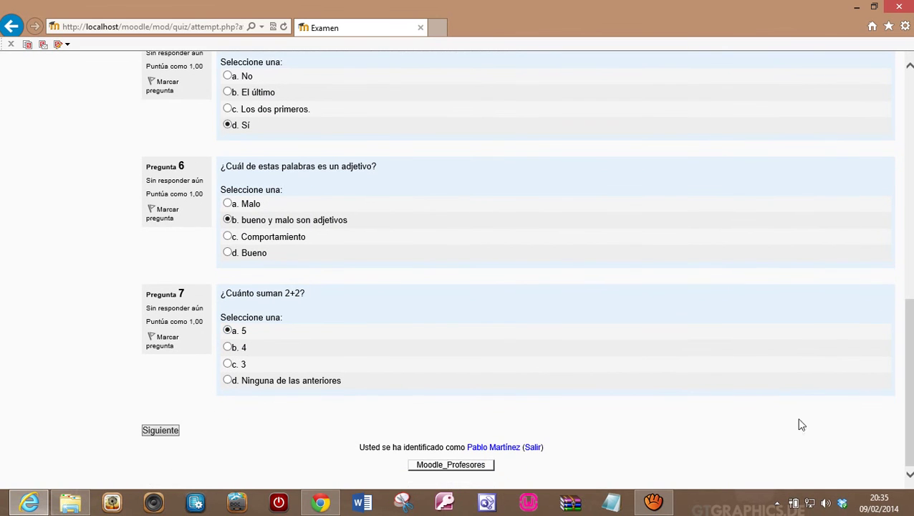
Finish answering the quiz, then submit all answers and confirm closing the attempt.
left_click(171, 432)
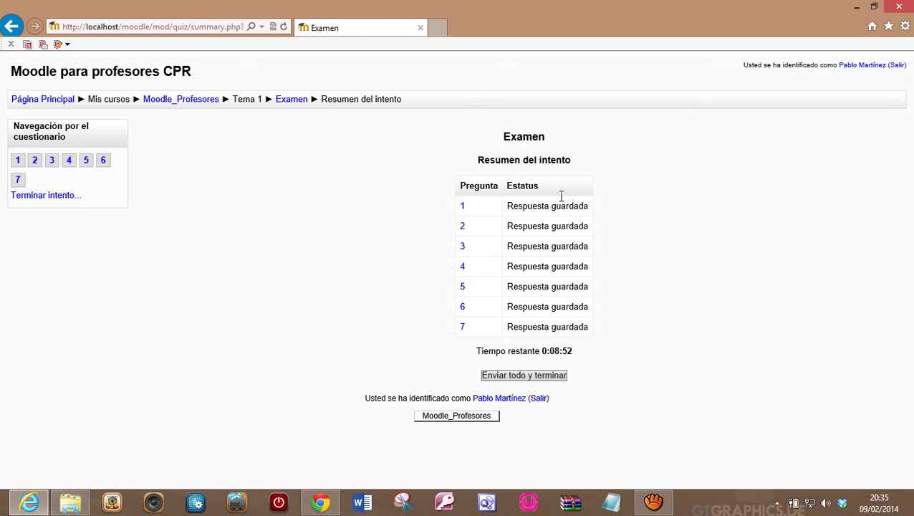
left_click(524, 376)
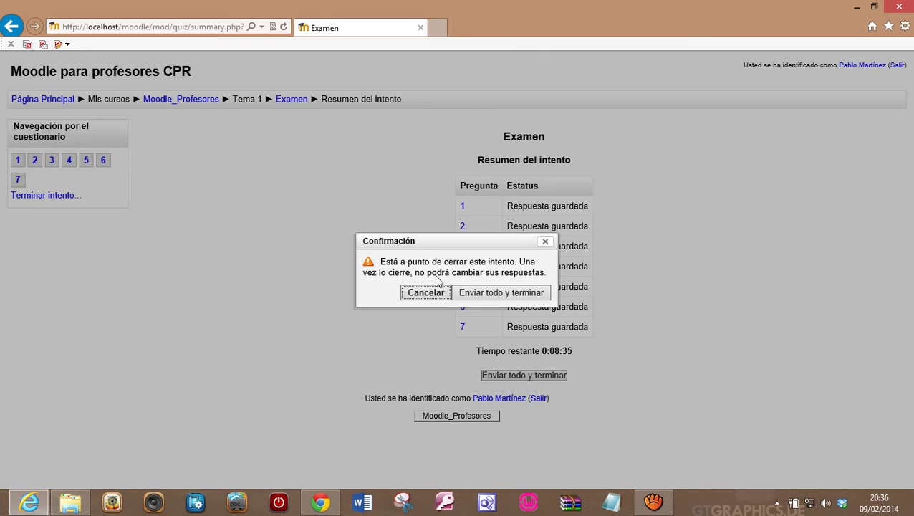
left_click(506, 293)
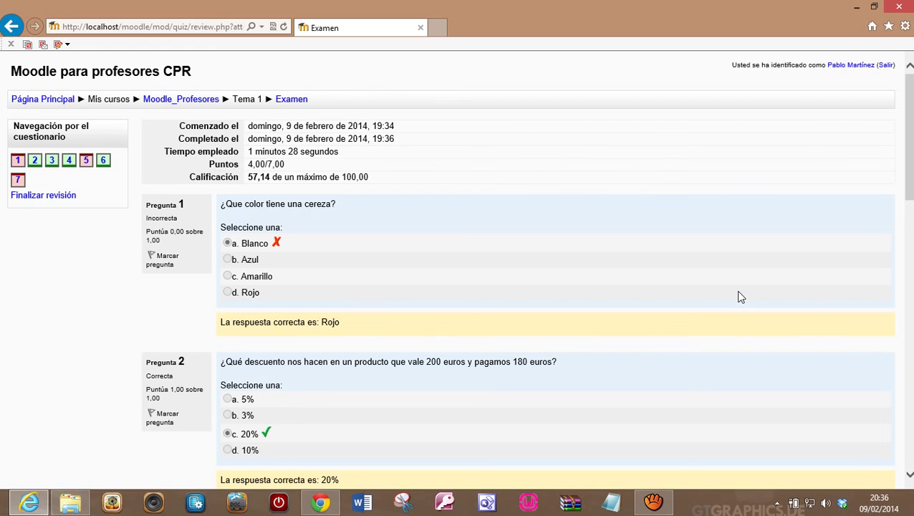
Review the marking and correct answer of each of the seven questions, and return to the attempt's score summary.
left_click_drag(912, 165, 912, 185)
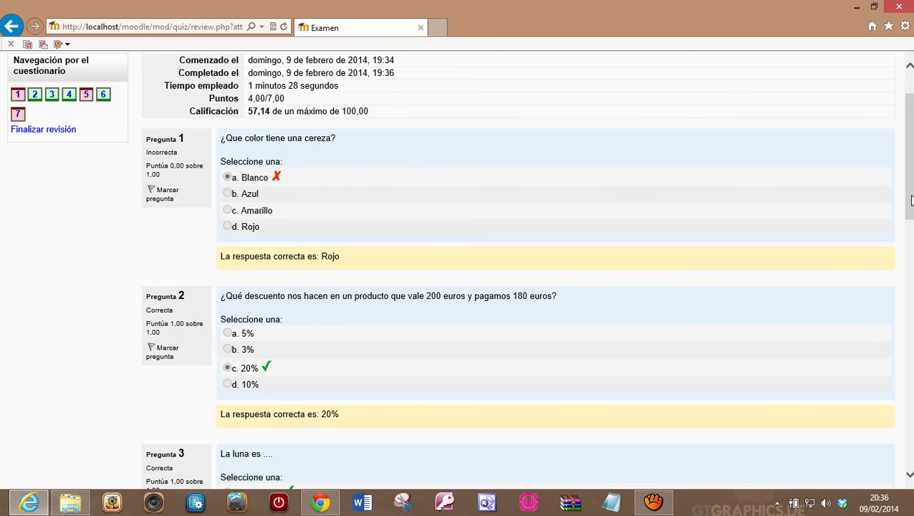
scroll(911, 205, "down", 3)
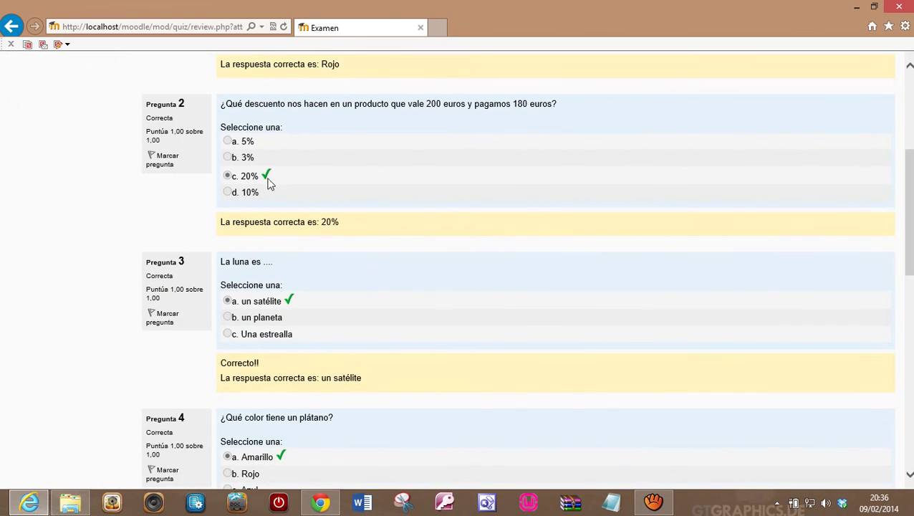
scroll(556, 272, "down", 5)
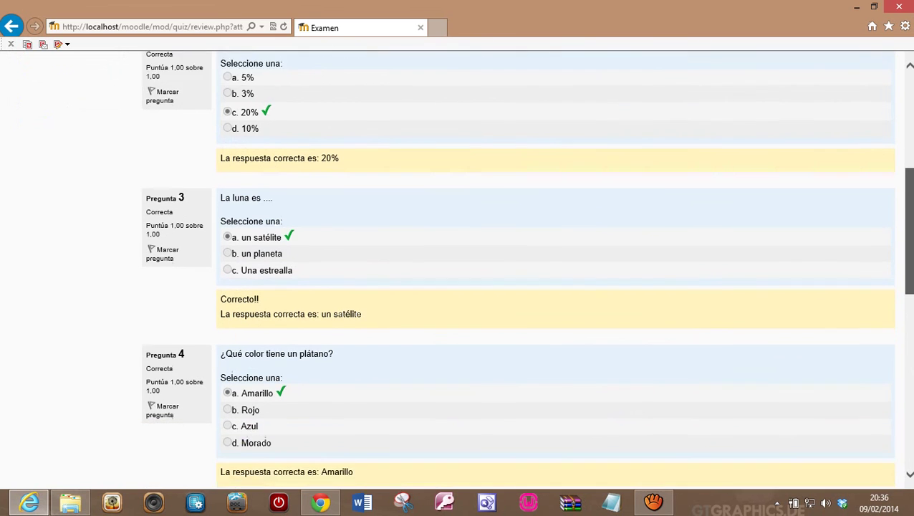
scroll(526, 269, "down", 3)
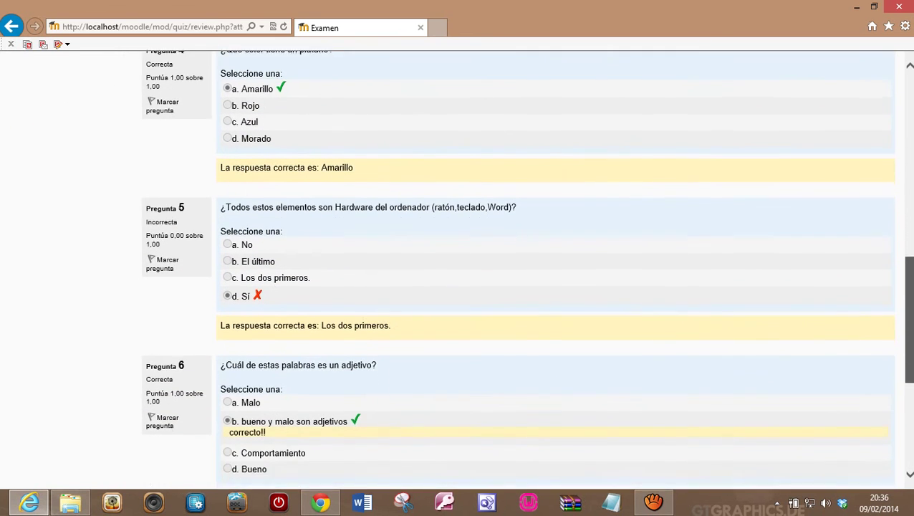
scroll(702, 398, "down", 2)
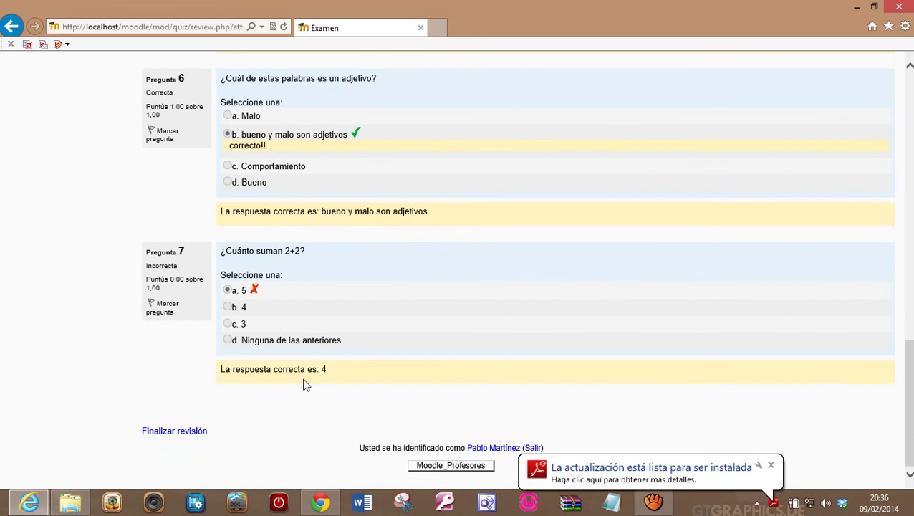
left_click_drag(908, 387, 904, 132)
scroll(912, 405, "up", 1)
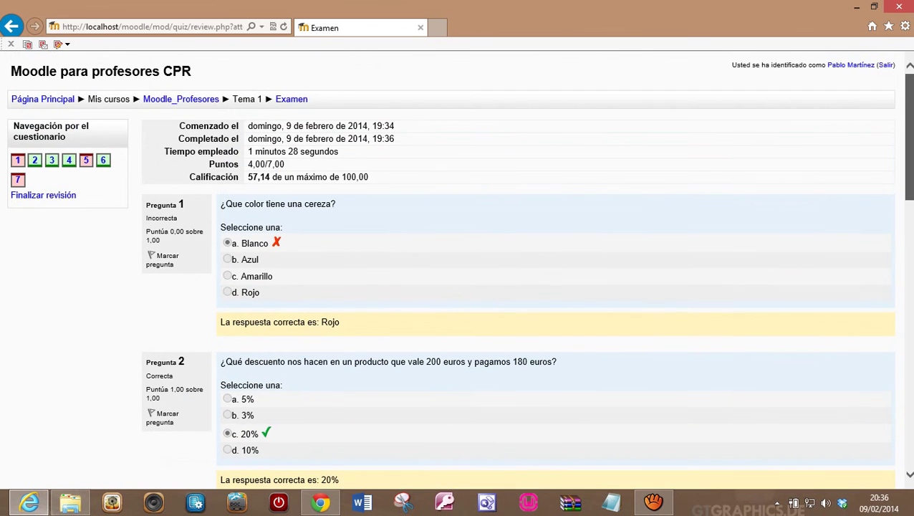
Check the student's grades report for the Moodle_Profesores course, including the Examen grade, and return to the course page.
left_click(199, 104)
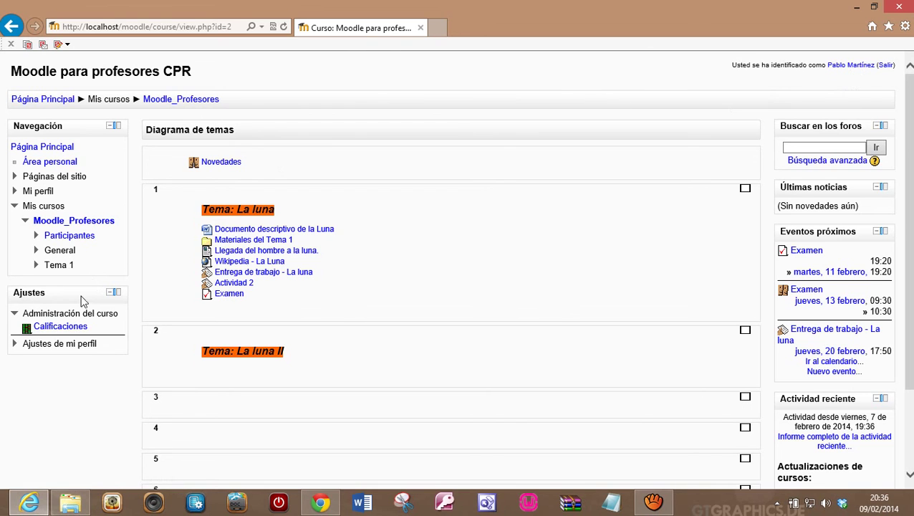
left_click(65, 328)
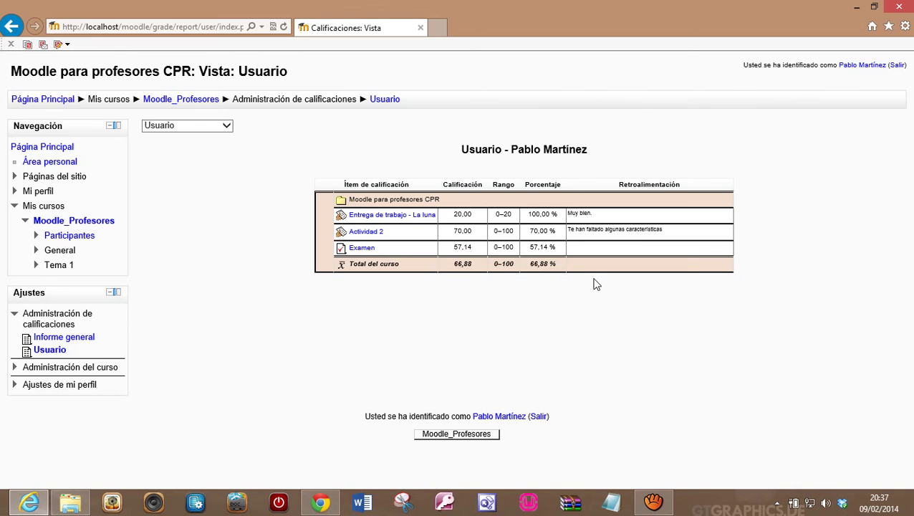
left_click(194, 106)
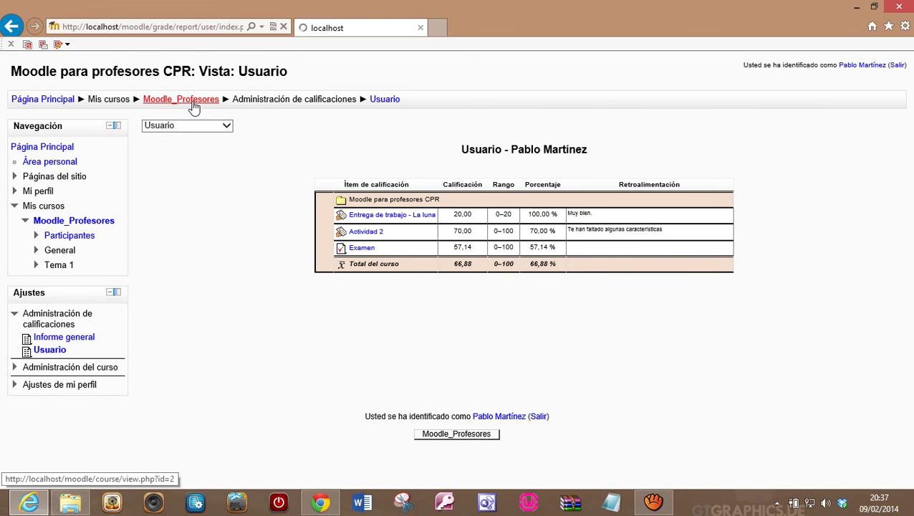